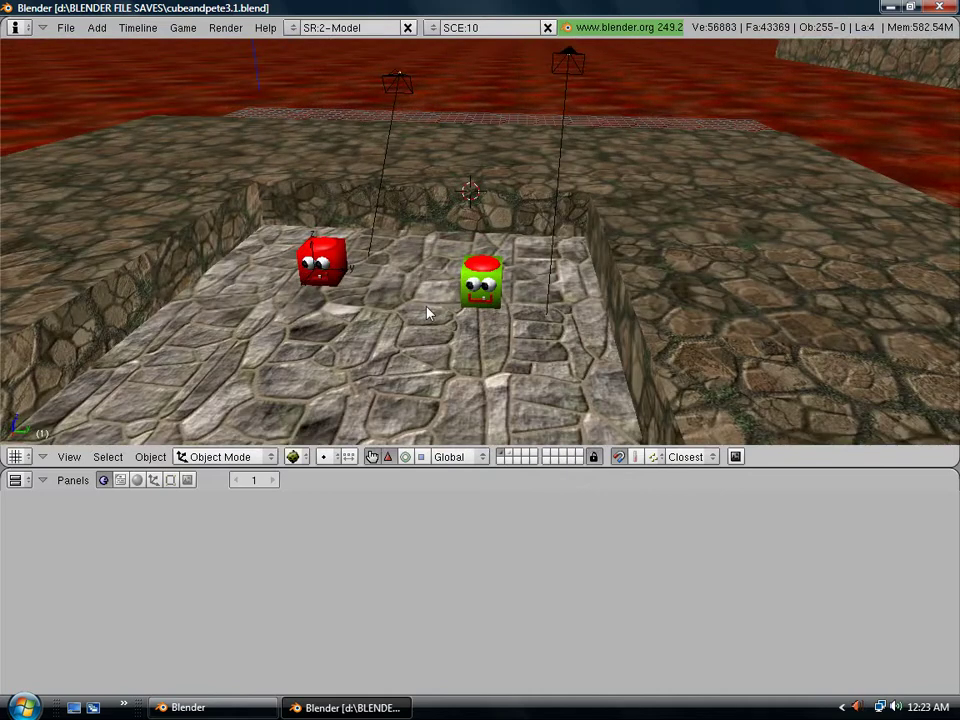
Add an empty object at the 3D cursor
key(space)
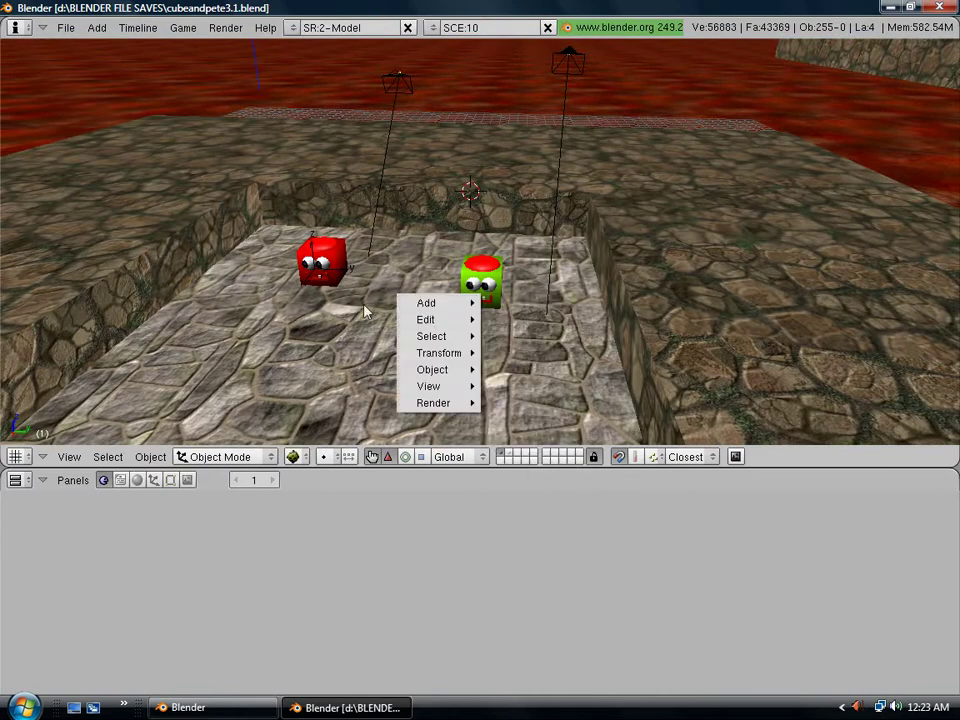
key(space)
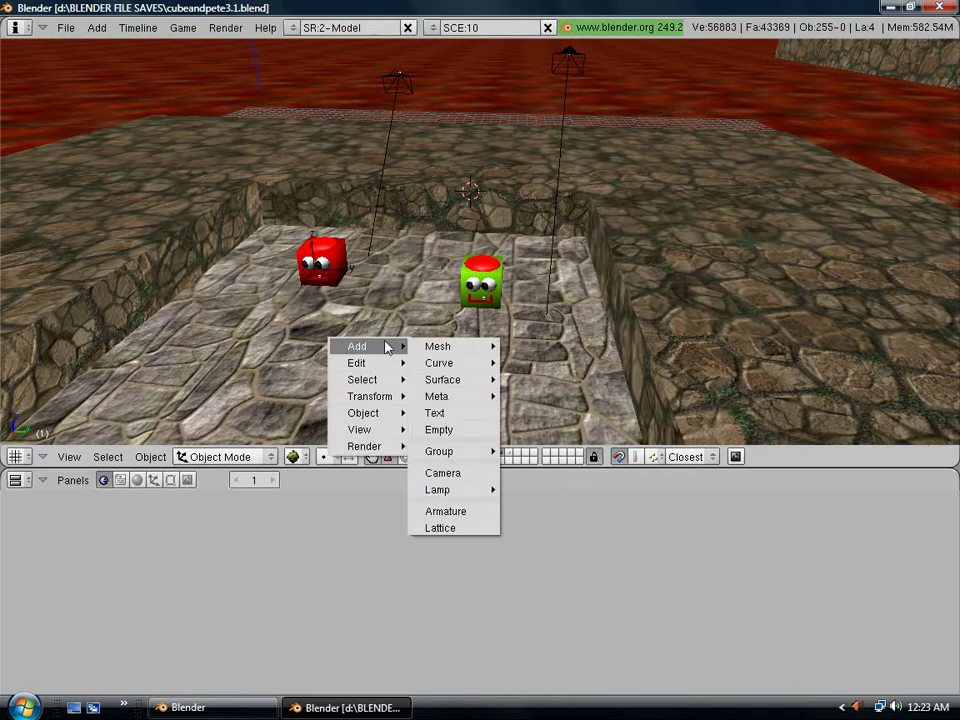
click(440, 429)
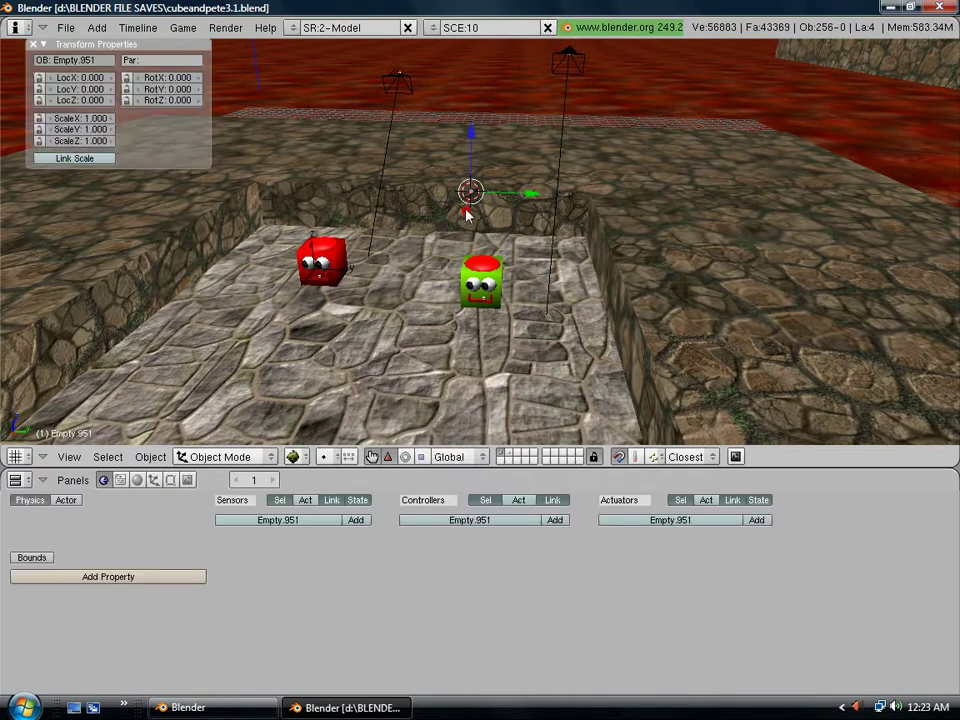
Move the empty with axis-constrained grabs along X, Z, X and then Y
key(g)
key(x)
key(Return)
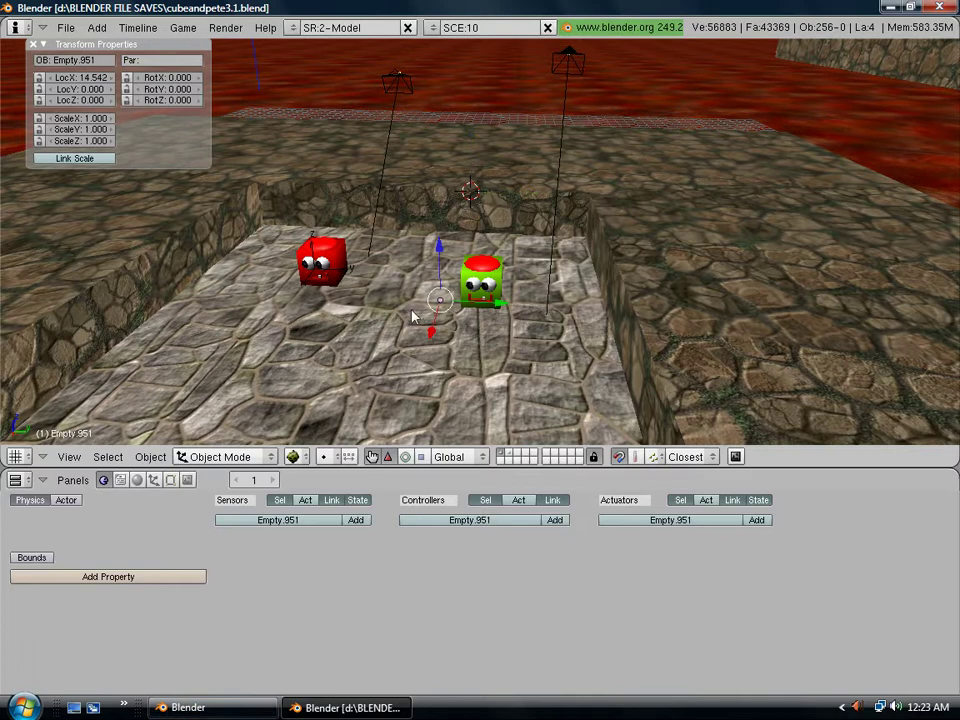
key(g)
key(z)
key(Return)
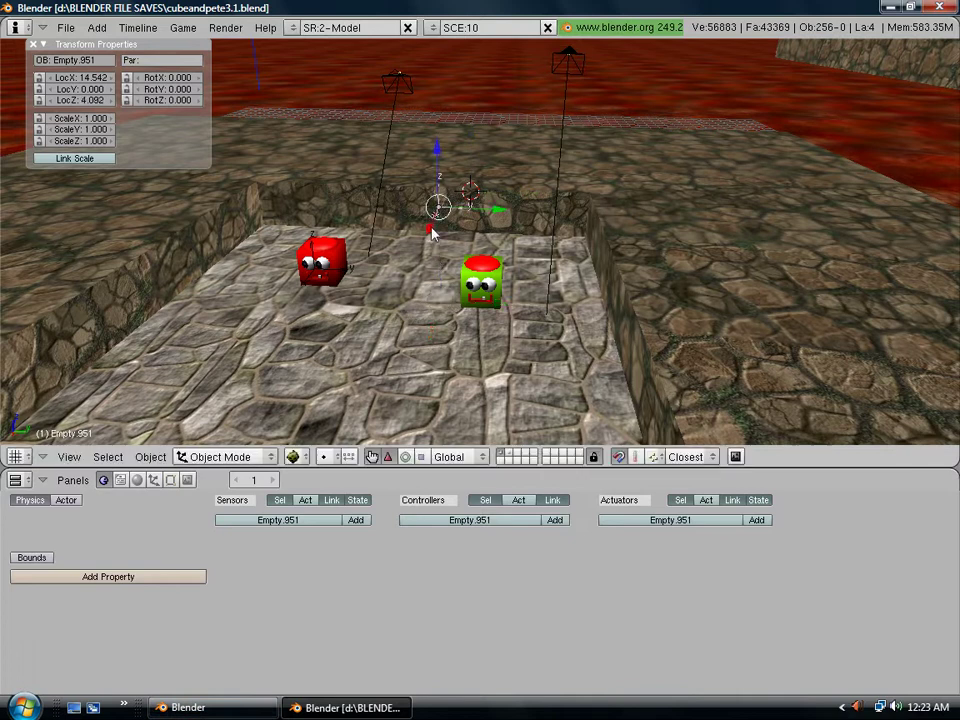
key(g)
key(x)
key(Return)
key(g)
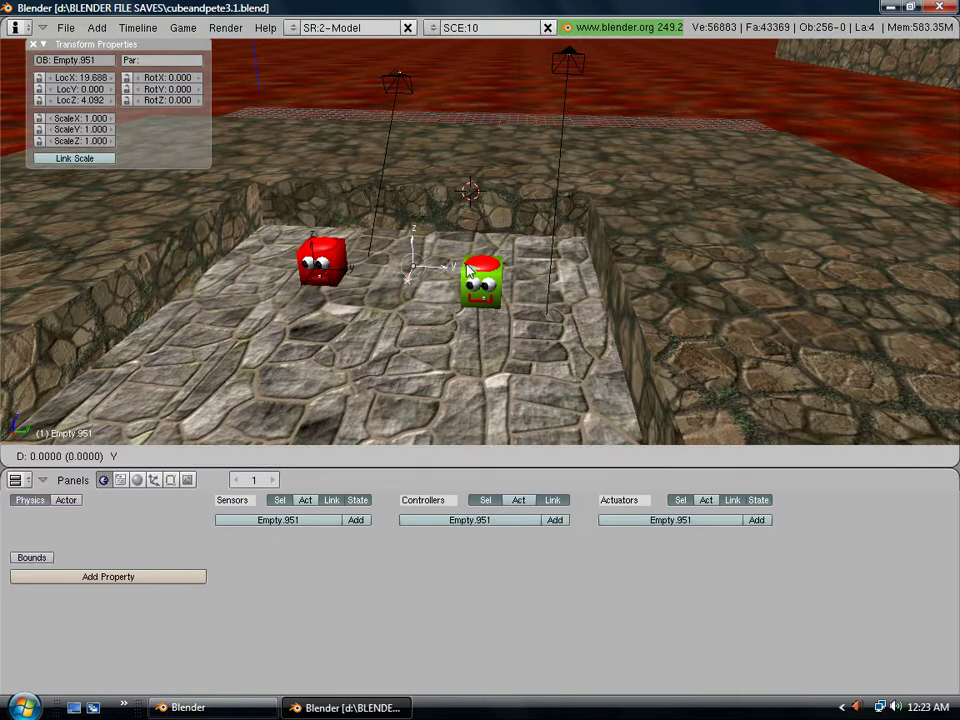
key(y)
key(Return)
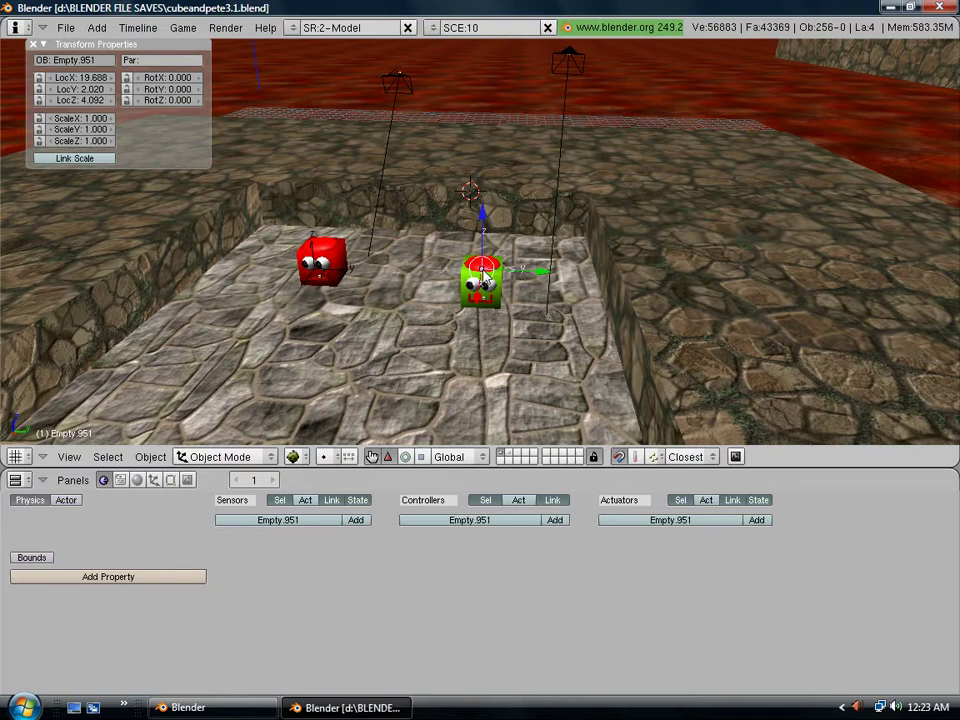
Drag Empty.951 into the green cube, ending at X 19.545, Y 2.009, Z 3.746
key(g)
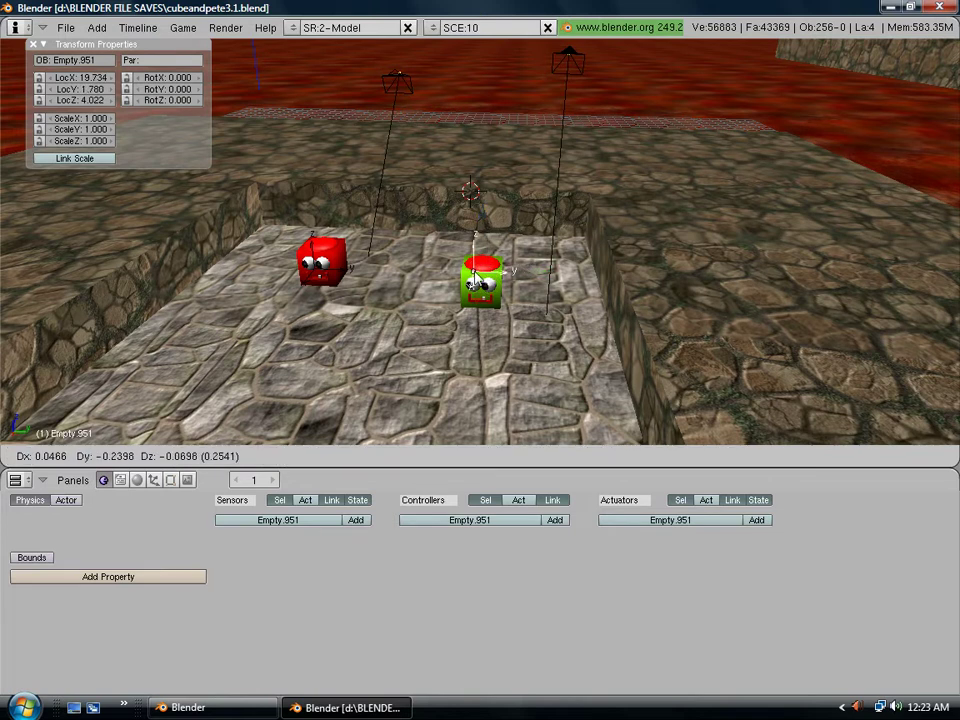
click(470, 273)
drag(518, 282, 545, 281)
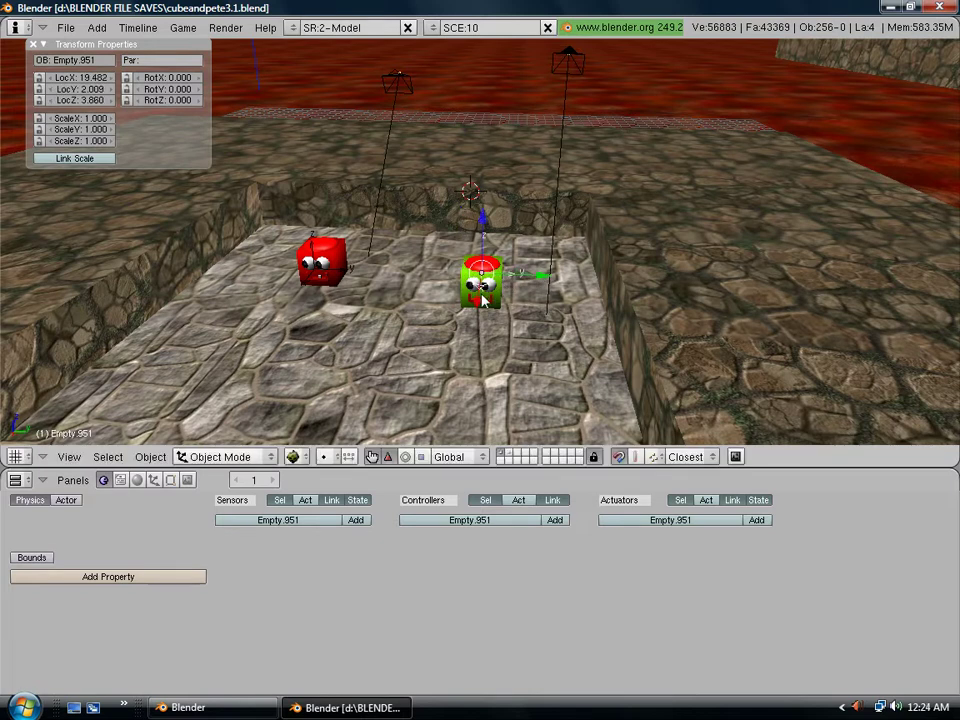
drag(482, 302, 470, 310)
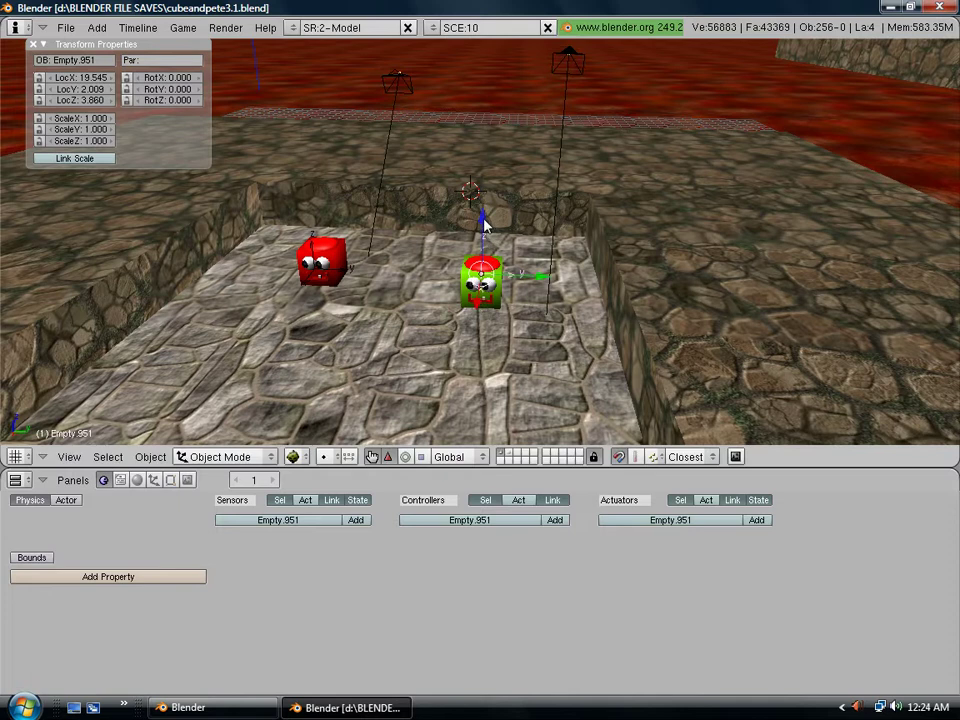
drag(482, 224, 503, 243)
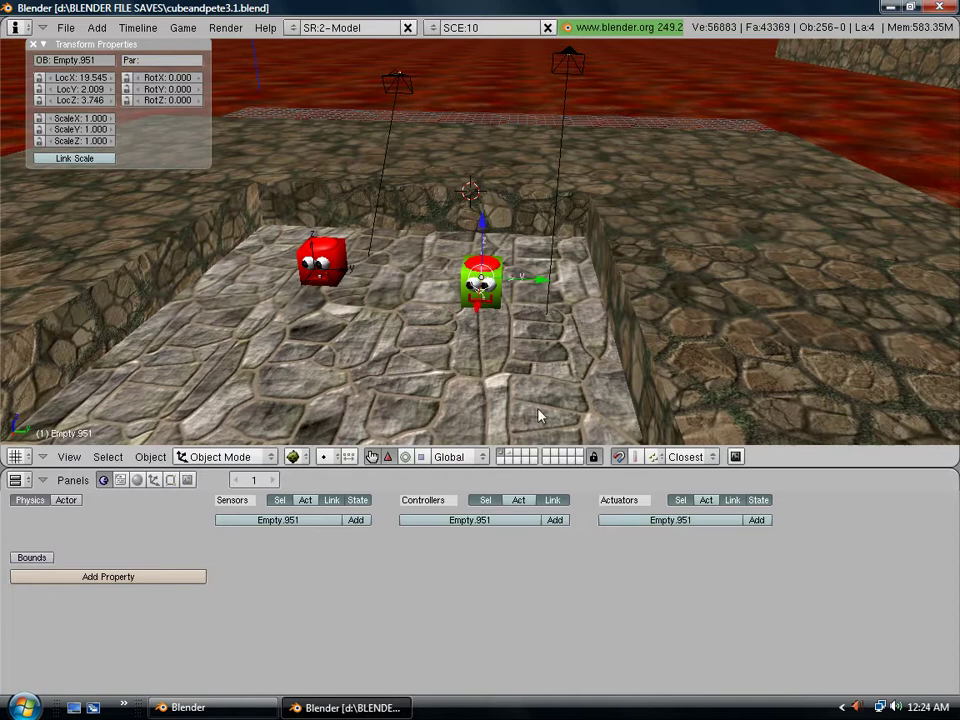
Add a default UV sphere on an empty layer, move it to X 10.780, and scale it down
scroll(525, 387, up, 2)
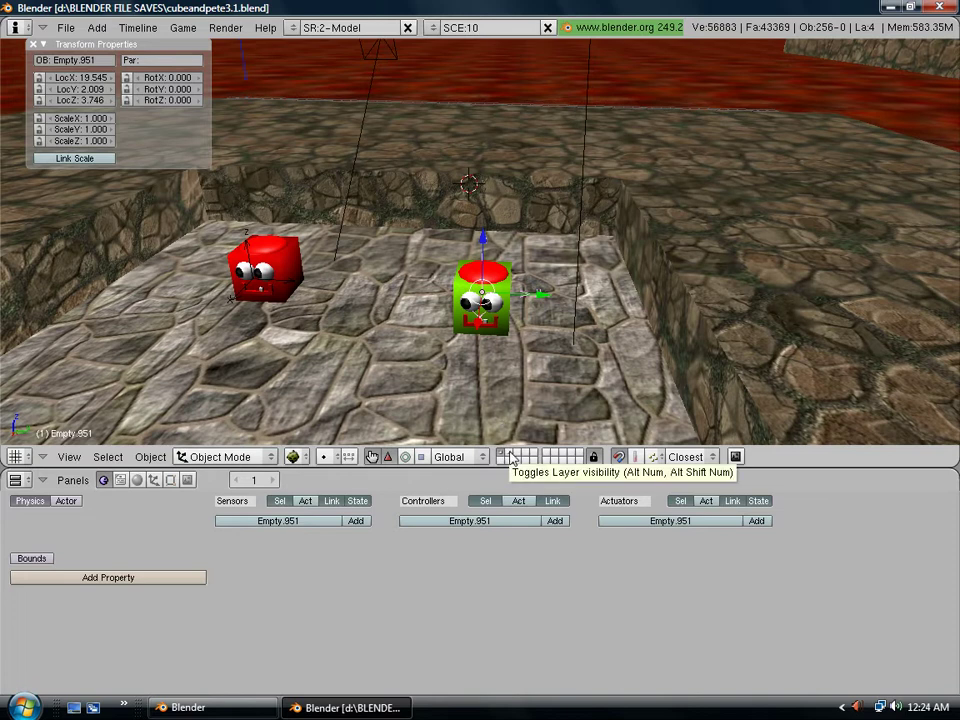
click(510, 456)
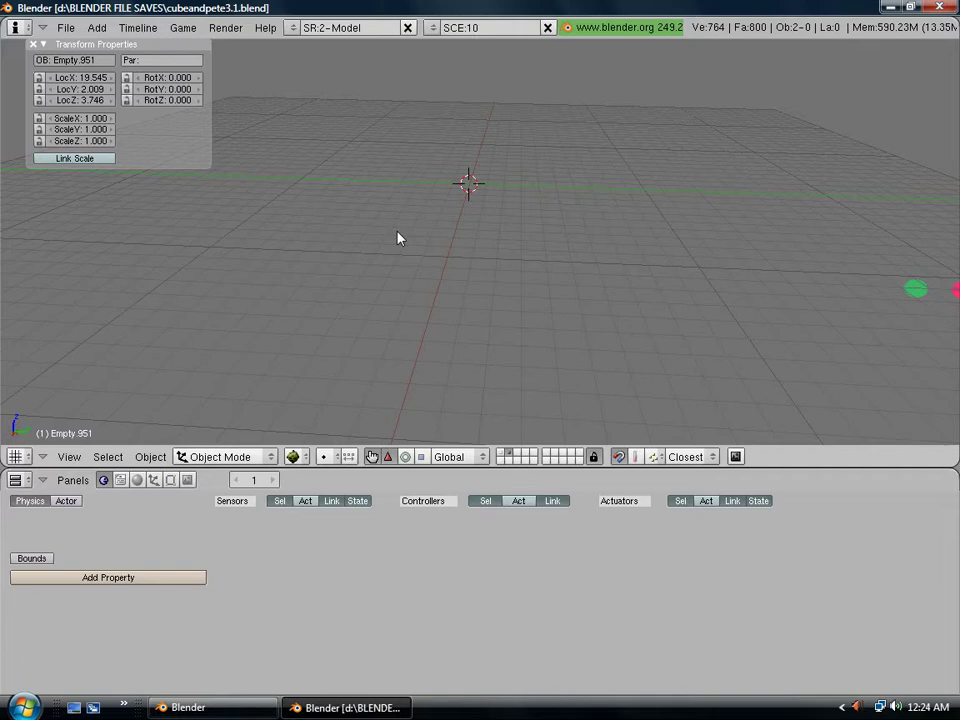
key(space)
mouse_move(481, 233)
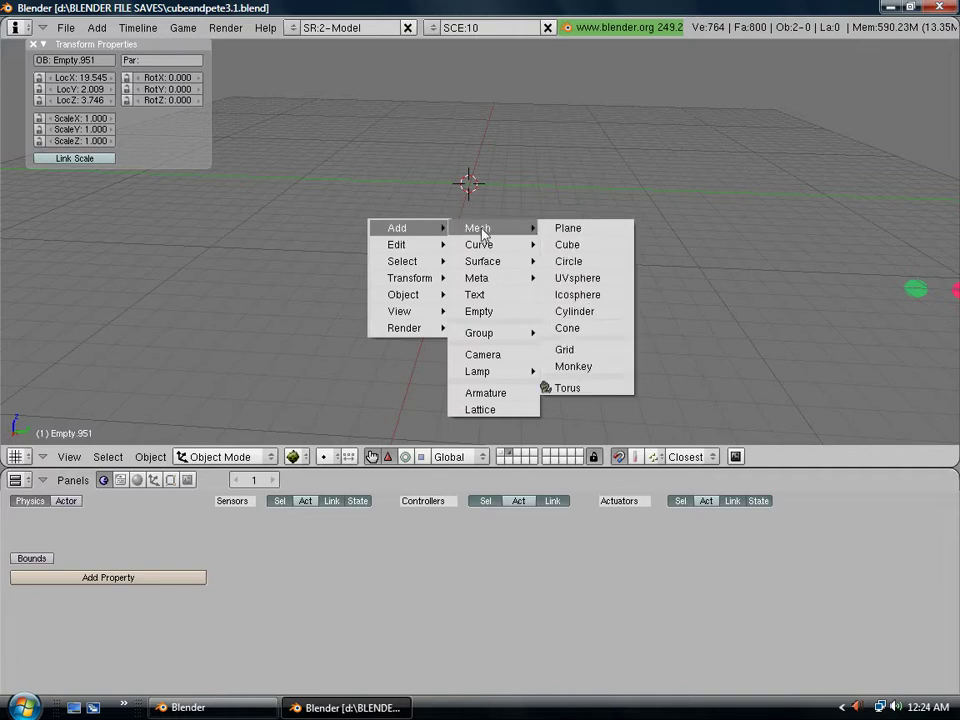
click(587, 280)
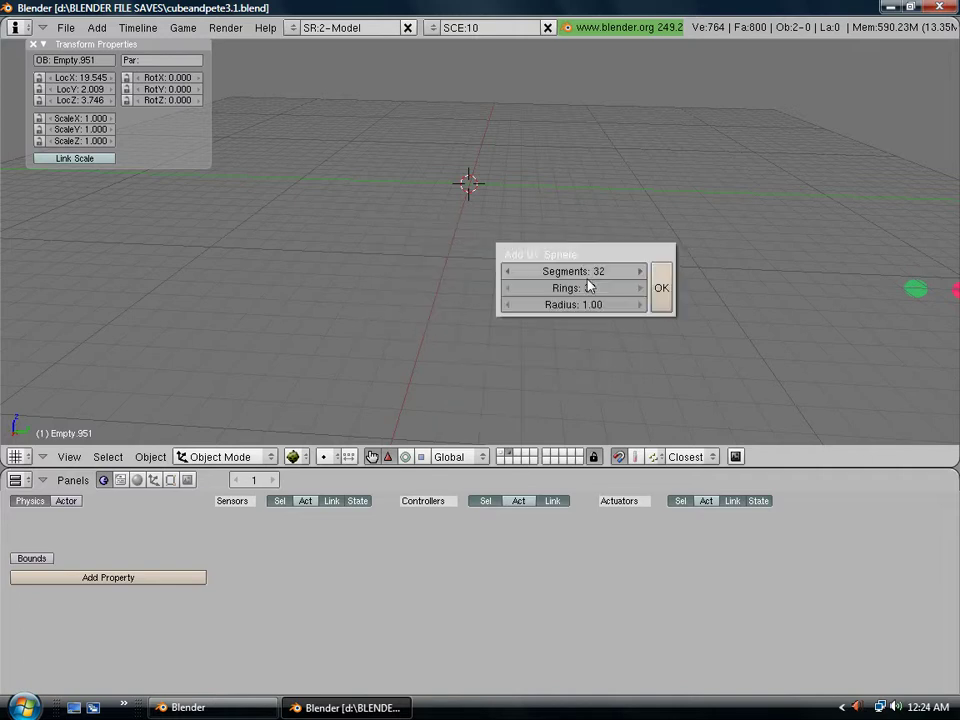
click(662, 284)
drag(464, 201, 190, 620)
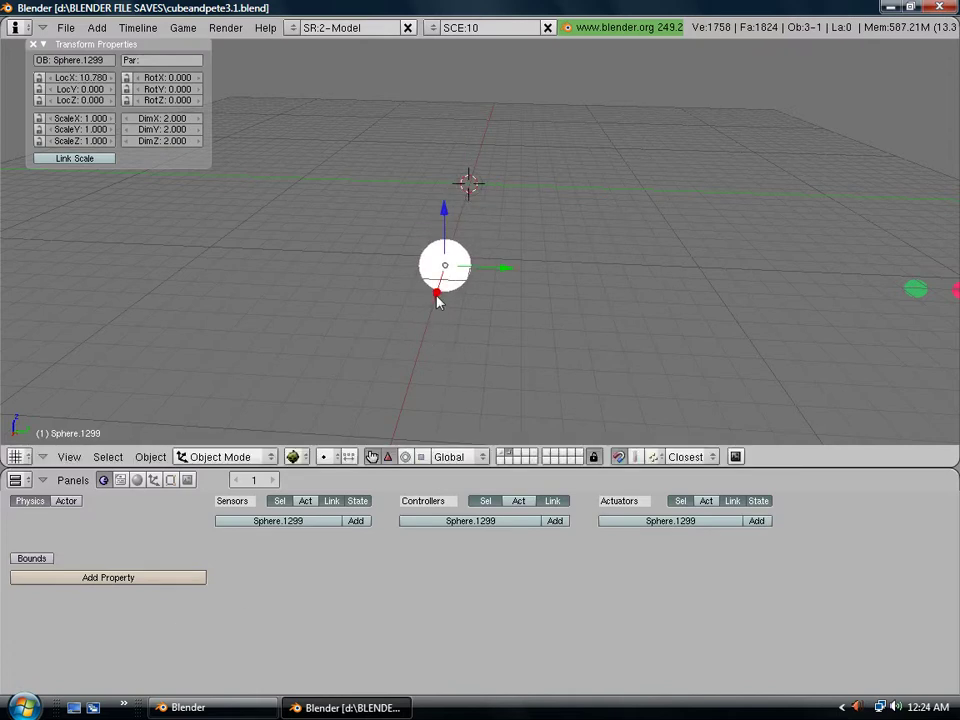
key(s)
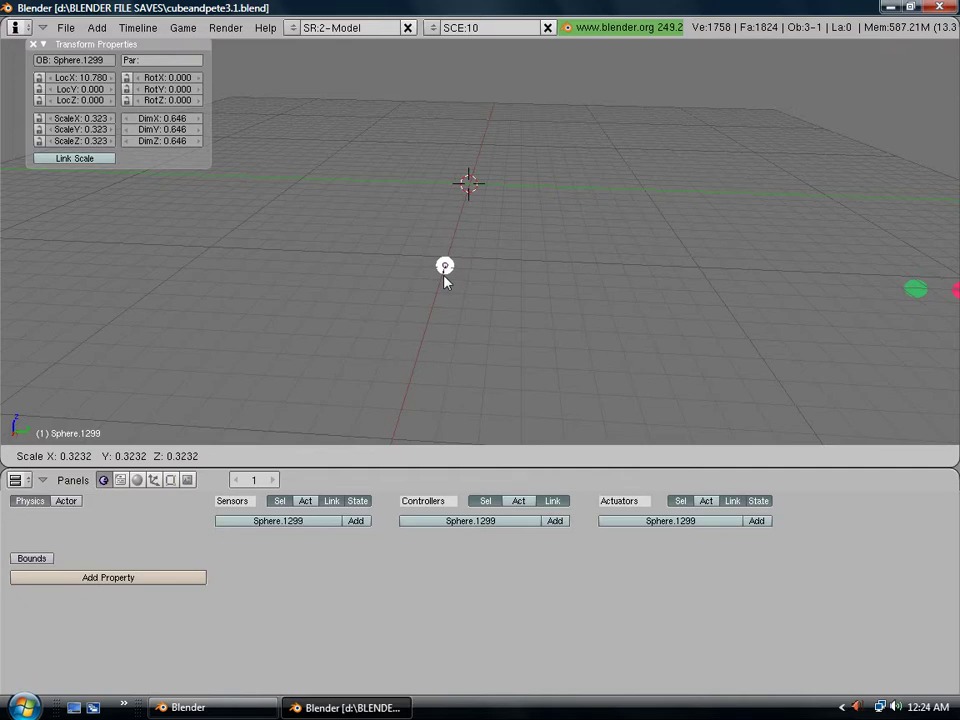
Confirm the sphere's 0.323 scale and enable Actor, Dynamic and Rigid Body
click(446, 282)
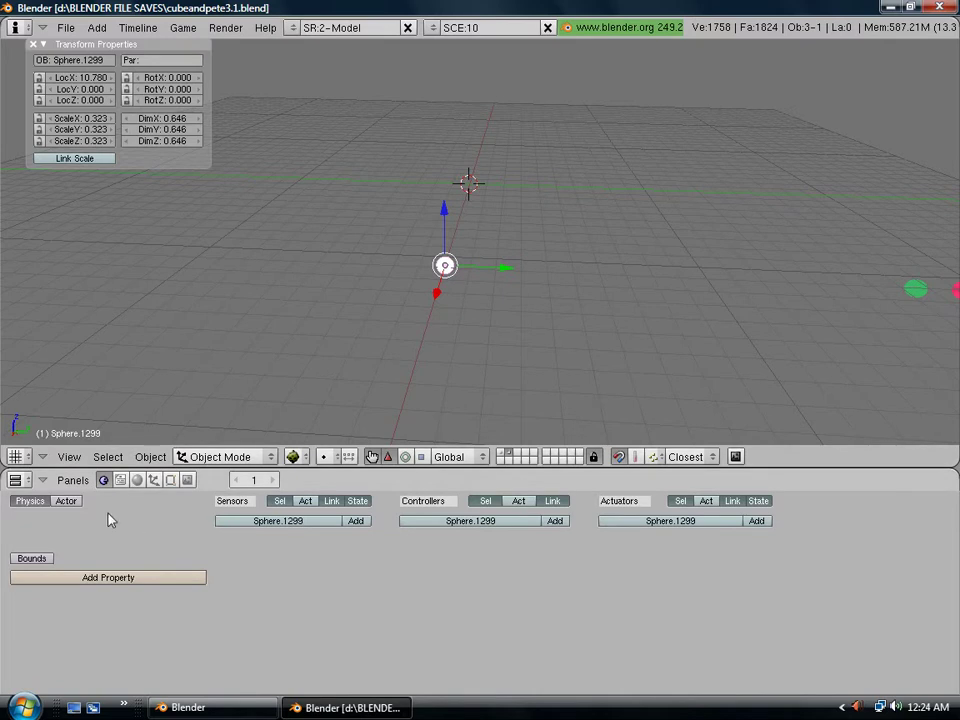
click(66, 501)
click(137, 501)
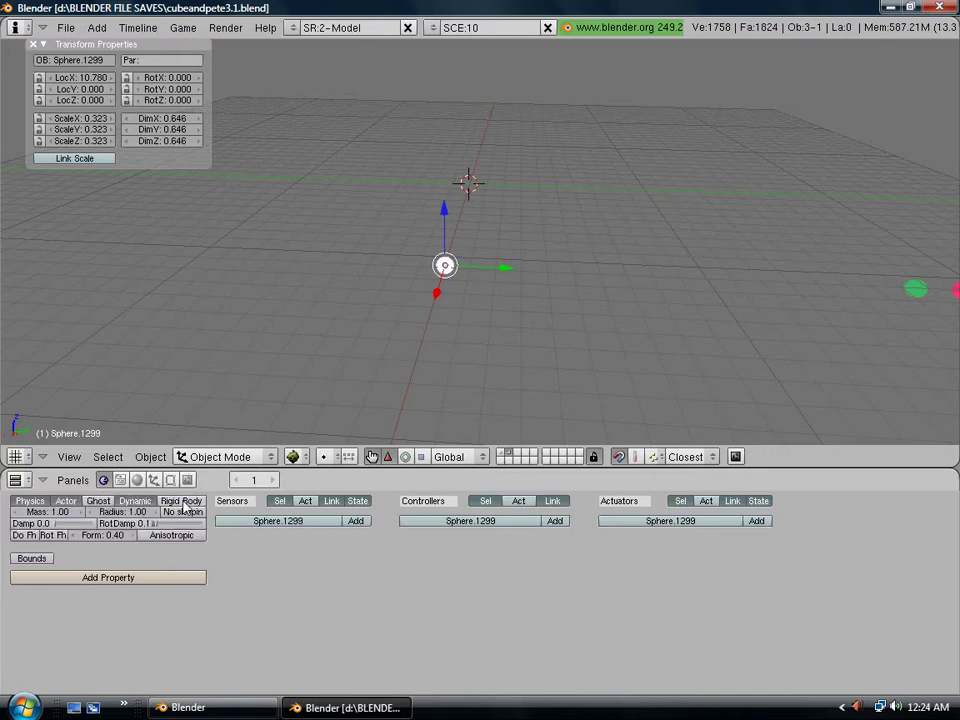
click(181, 501)
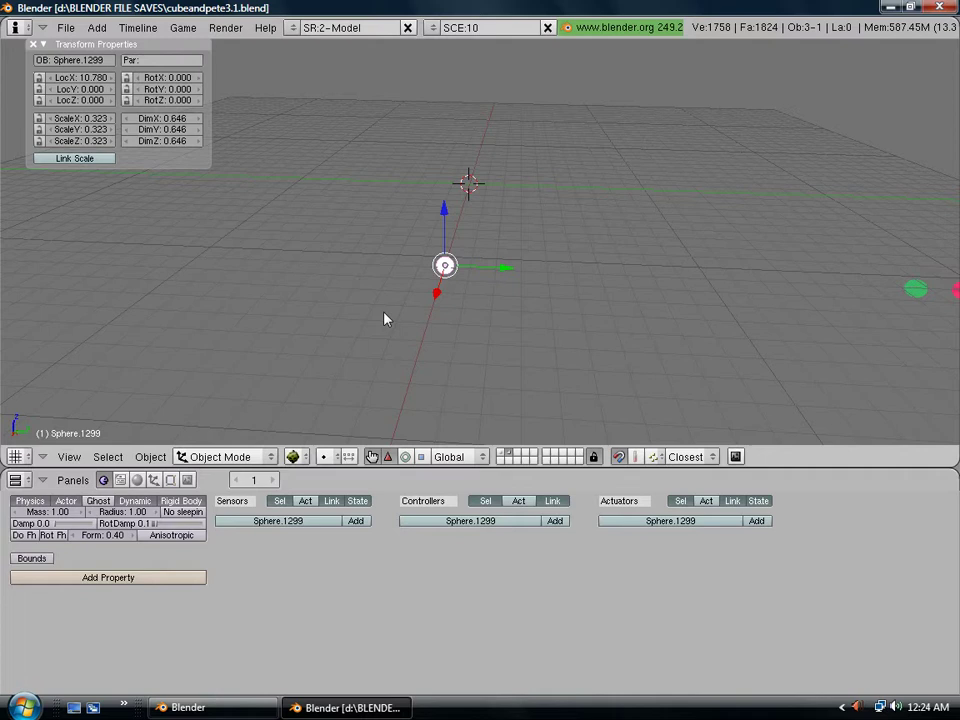
Add a new material to the sphere coloured pure green (R 0, G 1, B 0)
click(137, 480)
click(245, 528)
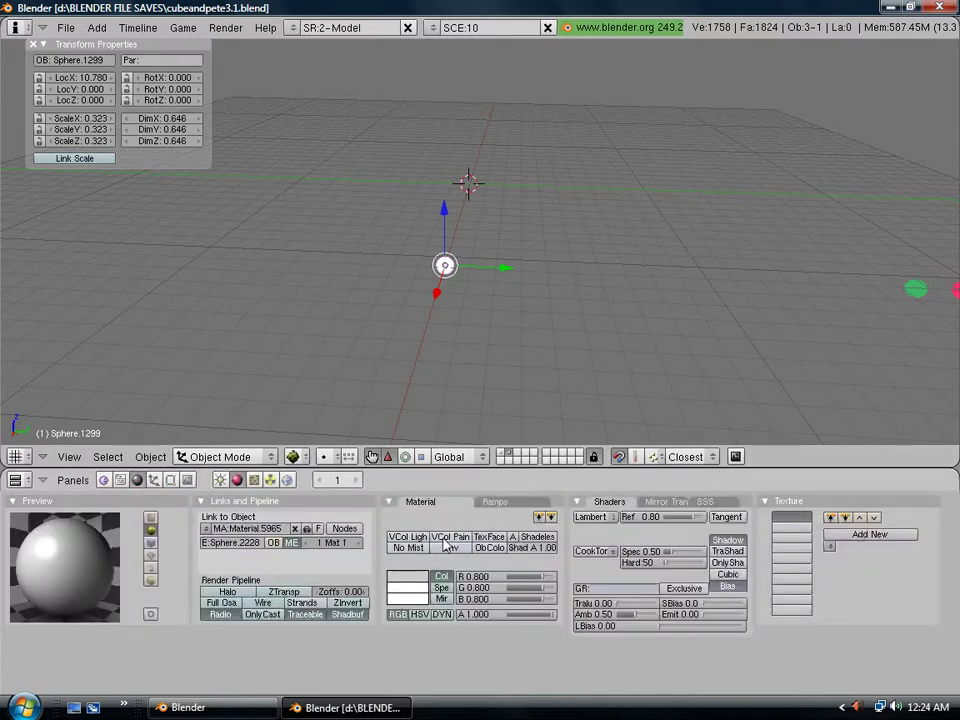
drag(536, 588, 502, 600)
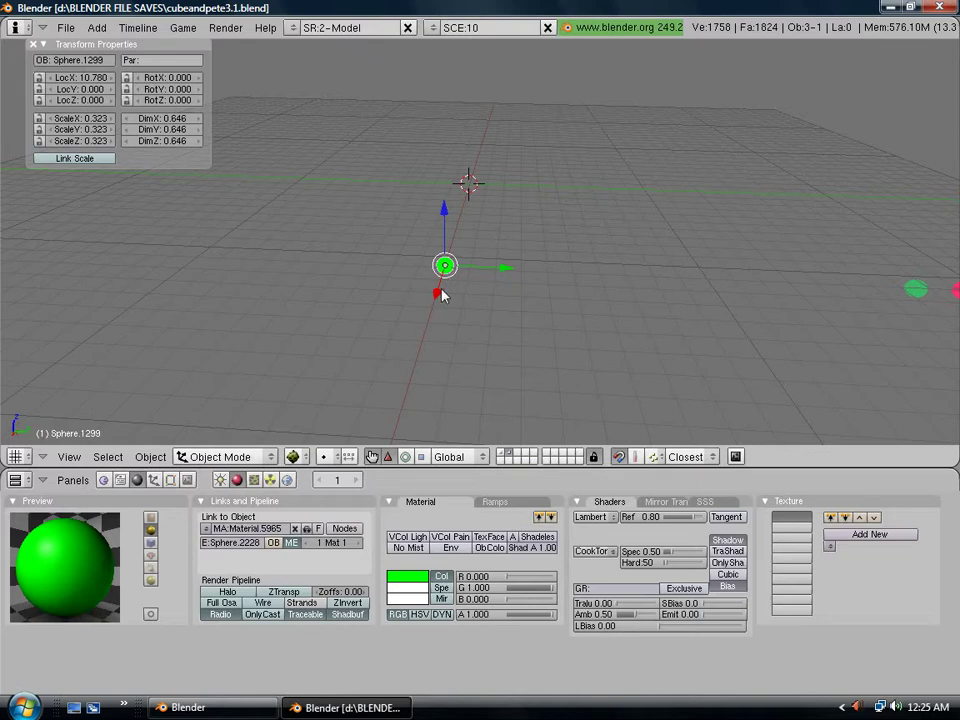
Rename the object Sphere.1299 to 'ball' in Transform Properties
click(33, 44)
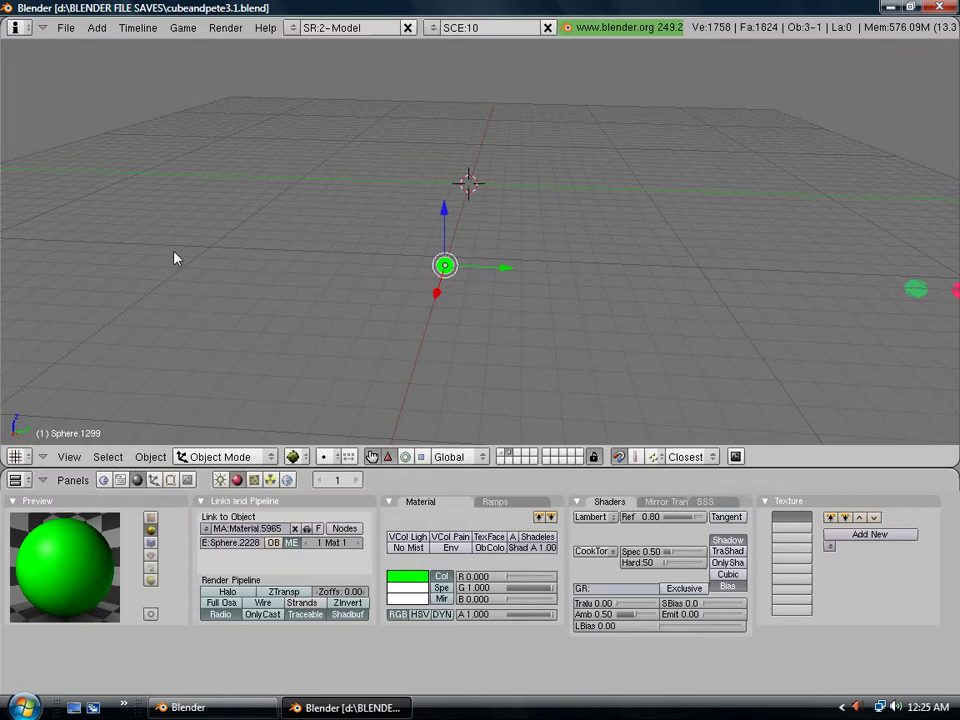
key(n)
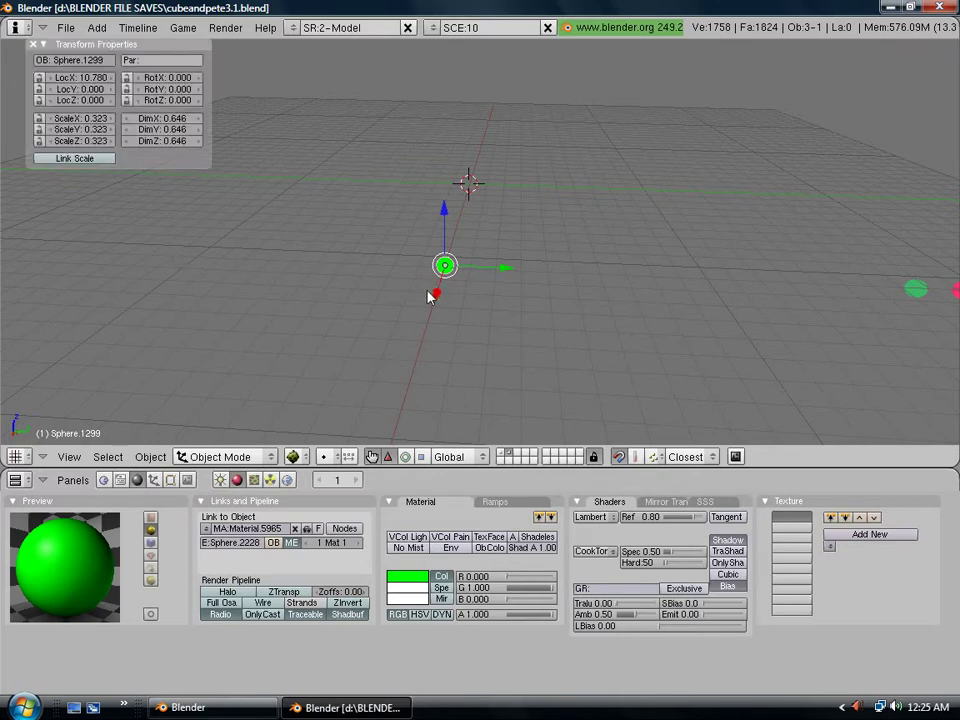
click(70, 61)
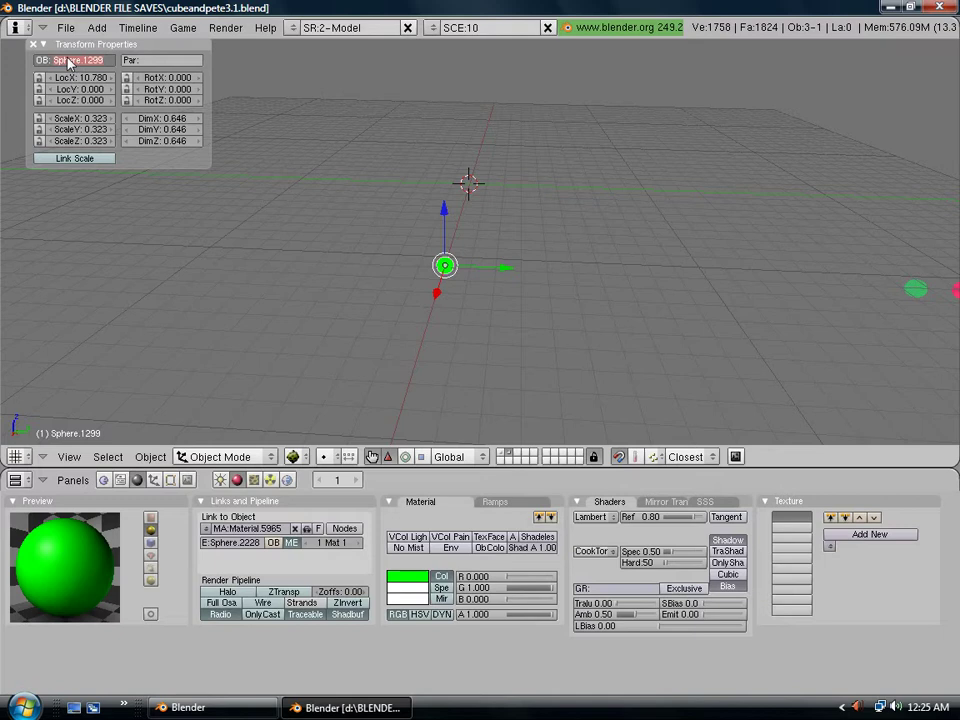
text(ball)
key(Return)
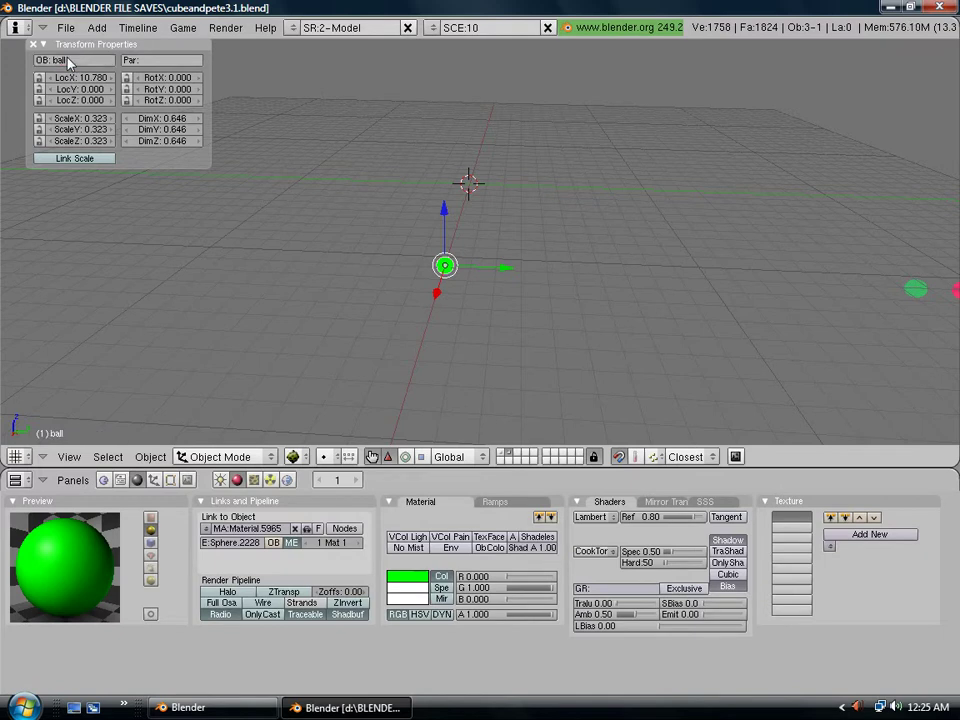
Return to the arena layer and select Empty.951 inside the green cube
click(503, 455)
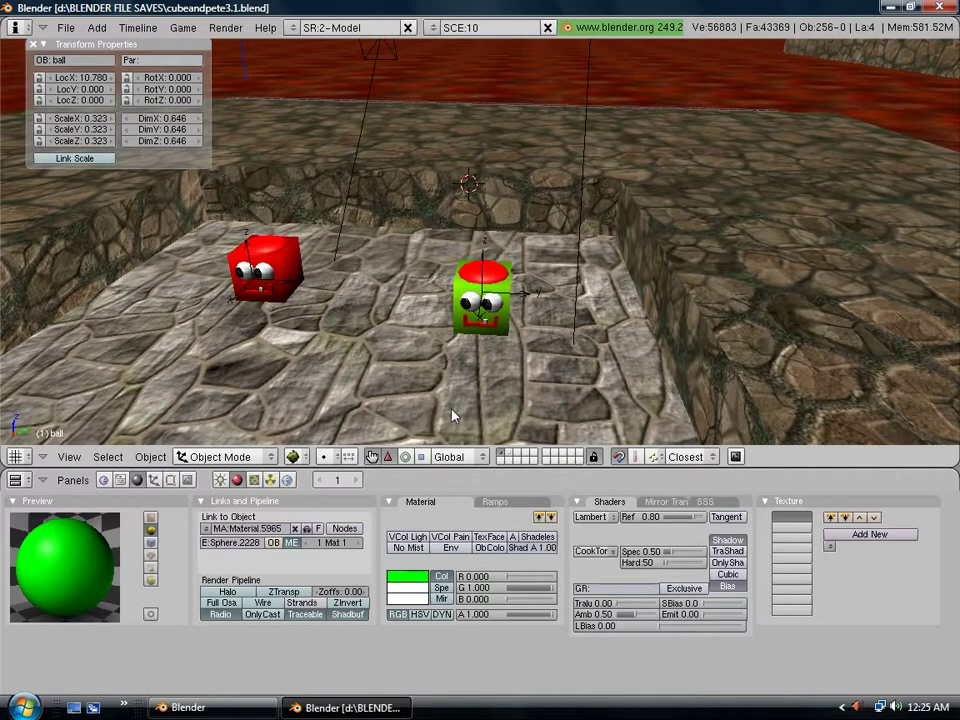
right_click(521, 296)
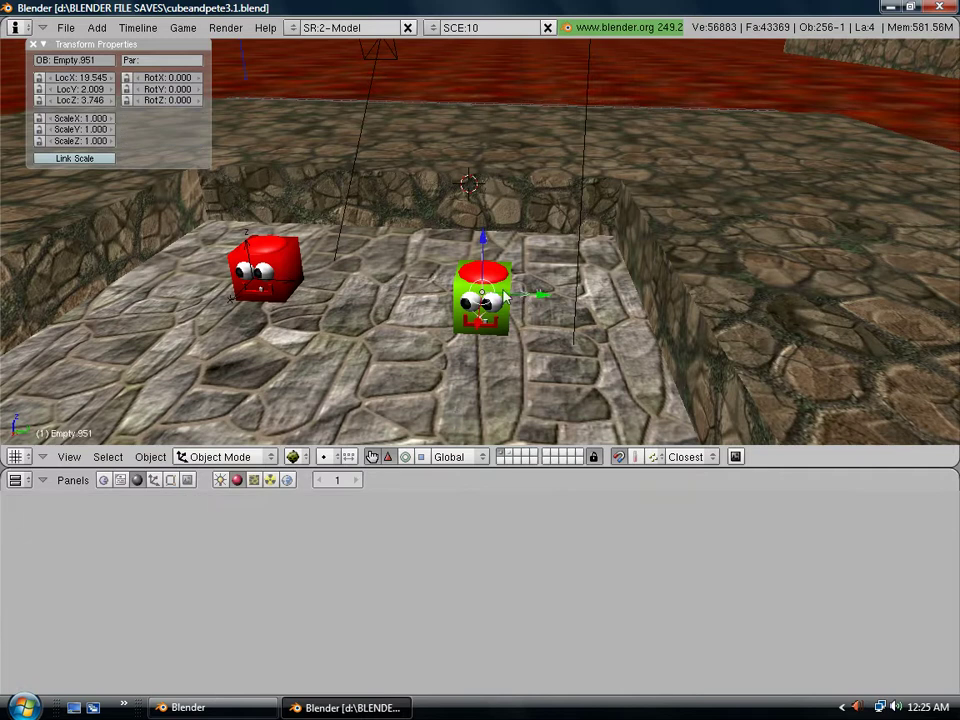
Add a sensor, an AND controller and an actuator to Empty.951's logic
click(104, 481)
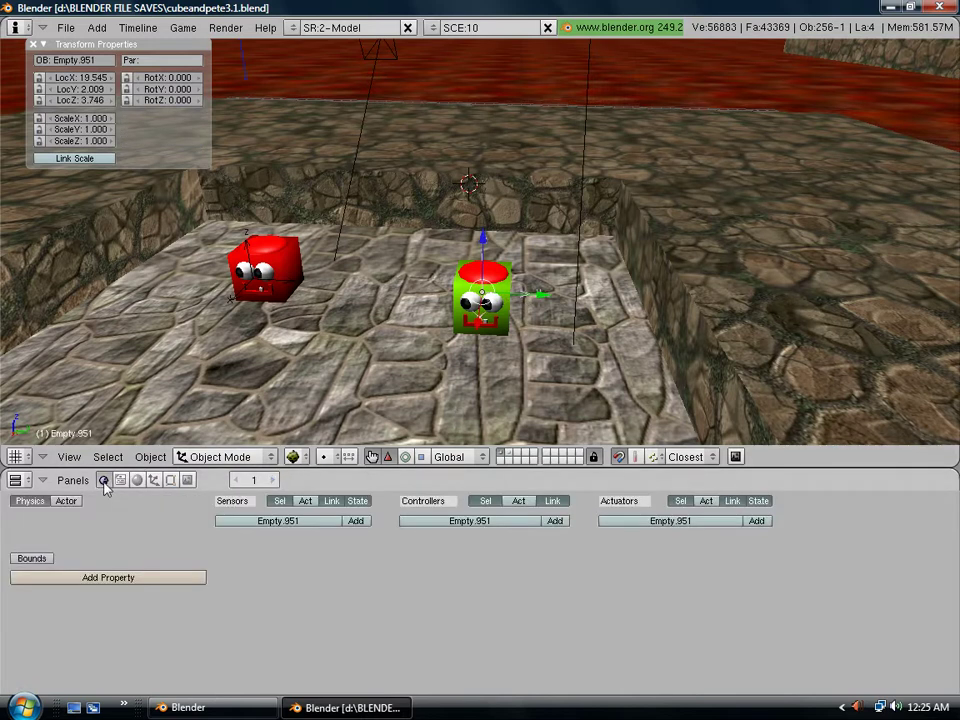
click(360, 523)
click(555, 522)
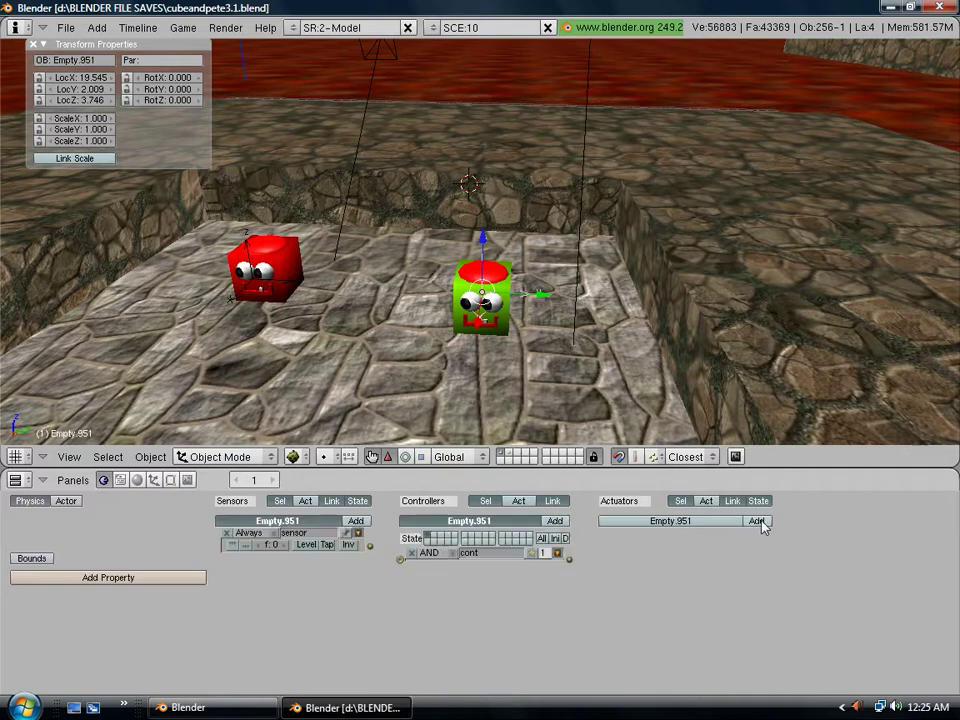
click(759, 523)
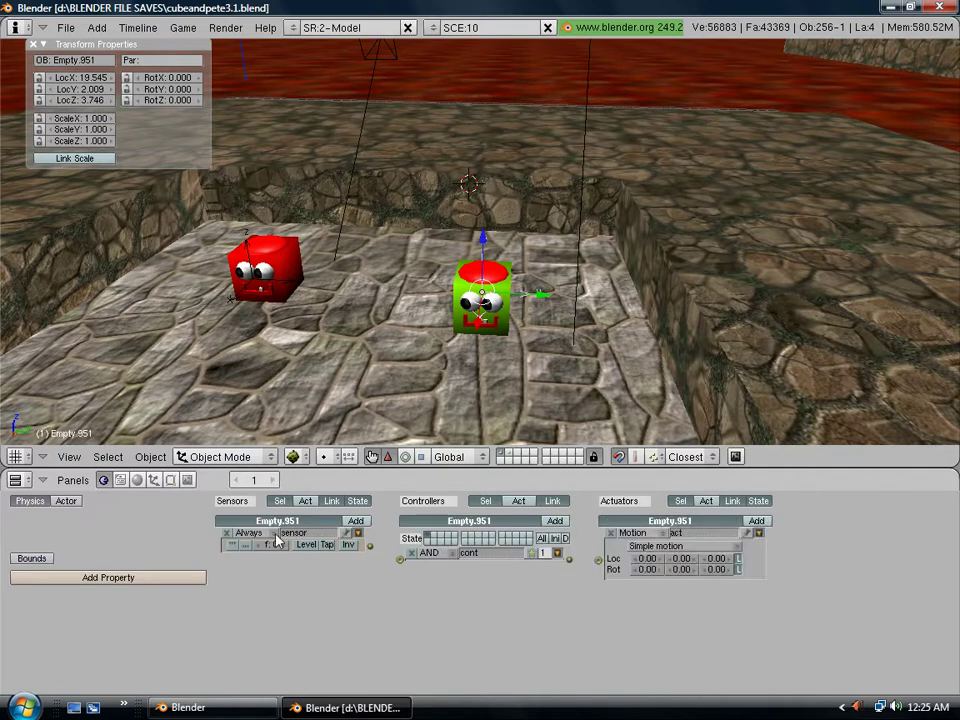
Change the sensor type to Keyboard and begin capturing its key
click(262, 532)
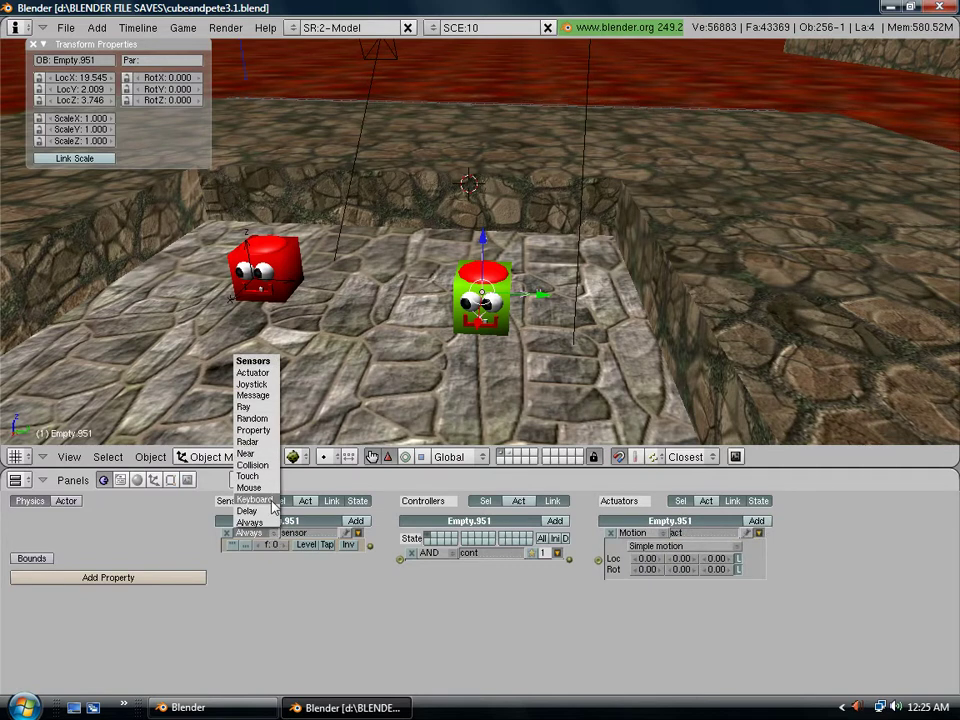
click(254, 499)
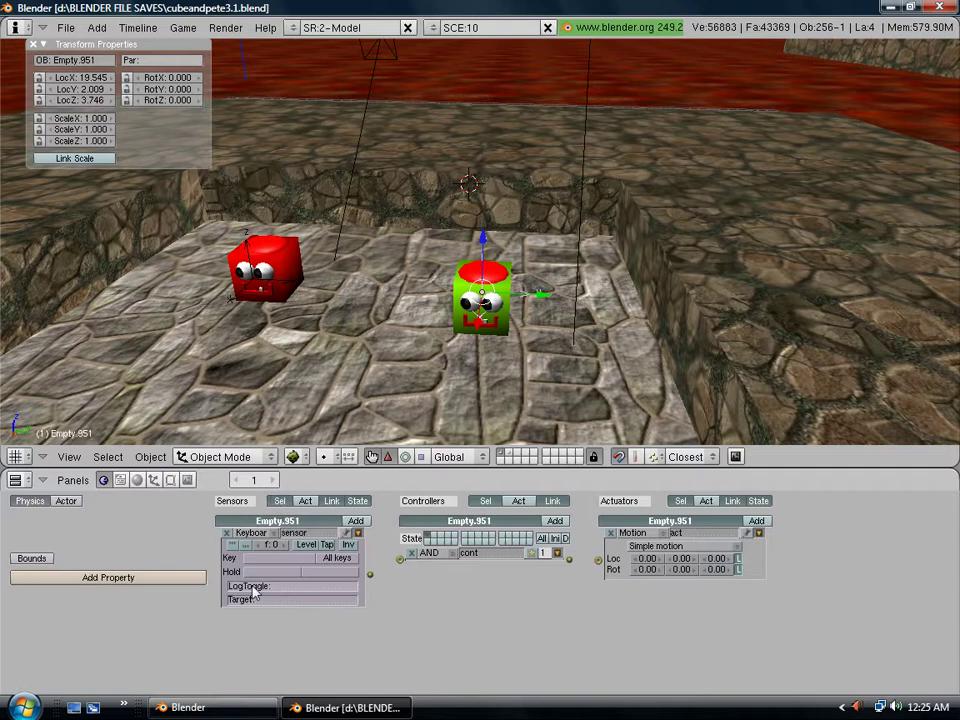
click(265, 558)
Trigger on Space and link the controller to an Edit Object actuator adding ball
key(space)
drag(570, 560, 598, 563)
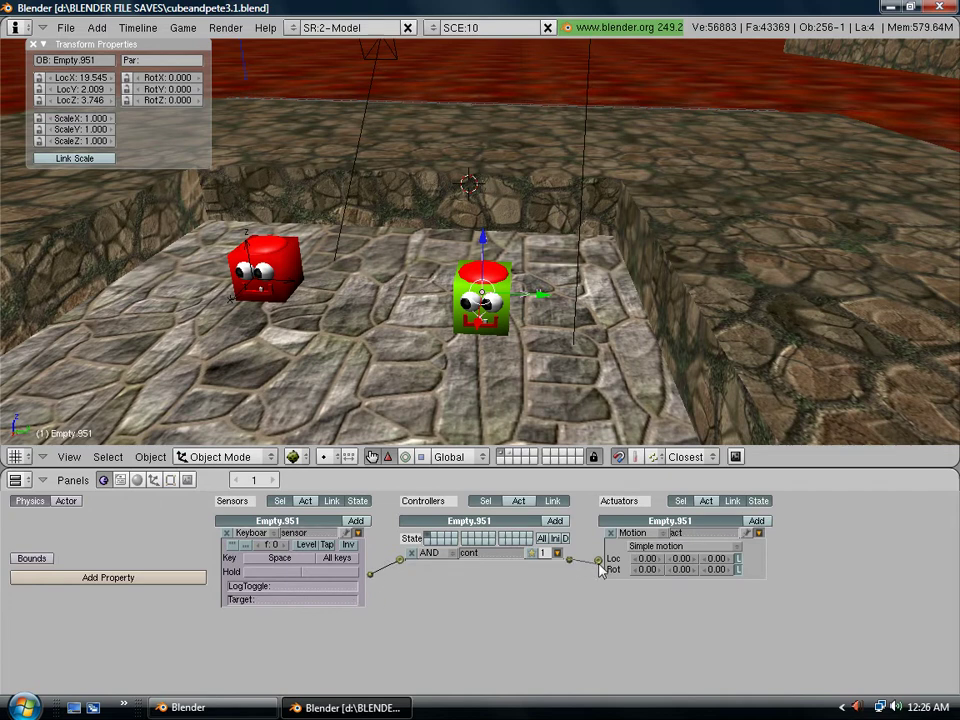
click(667, 538)
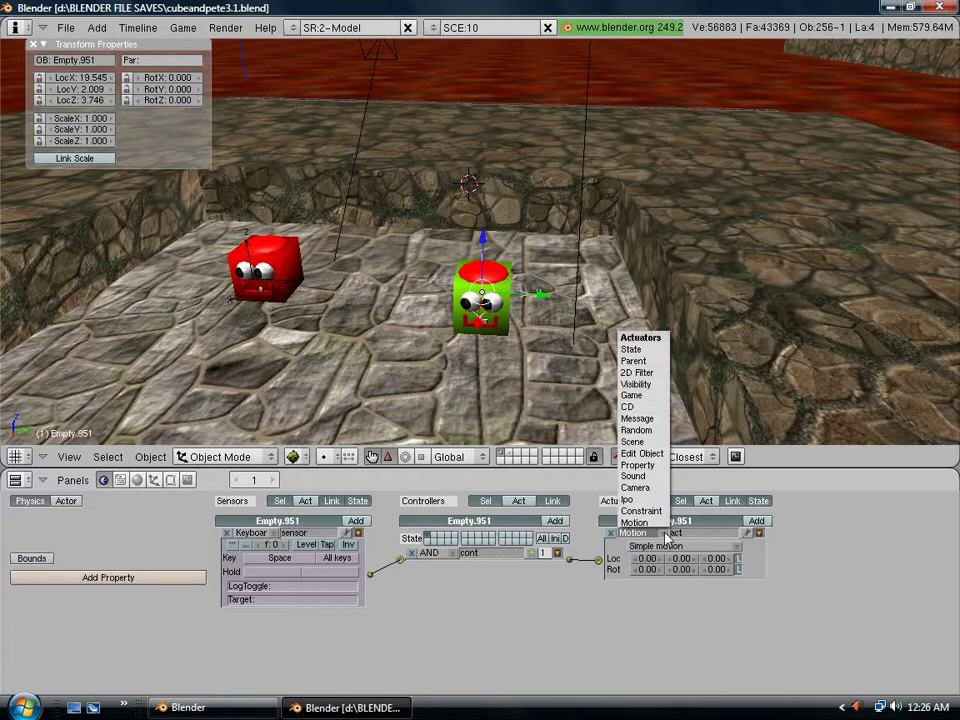
click(645, 456)
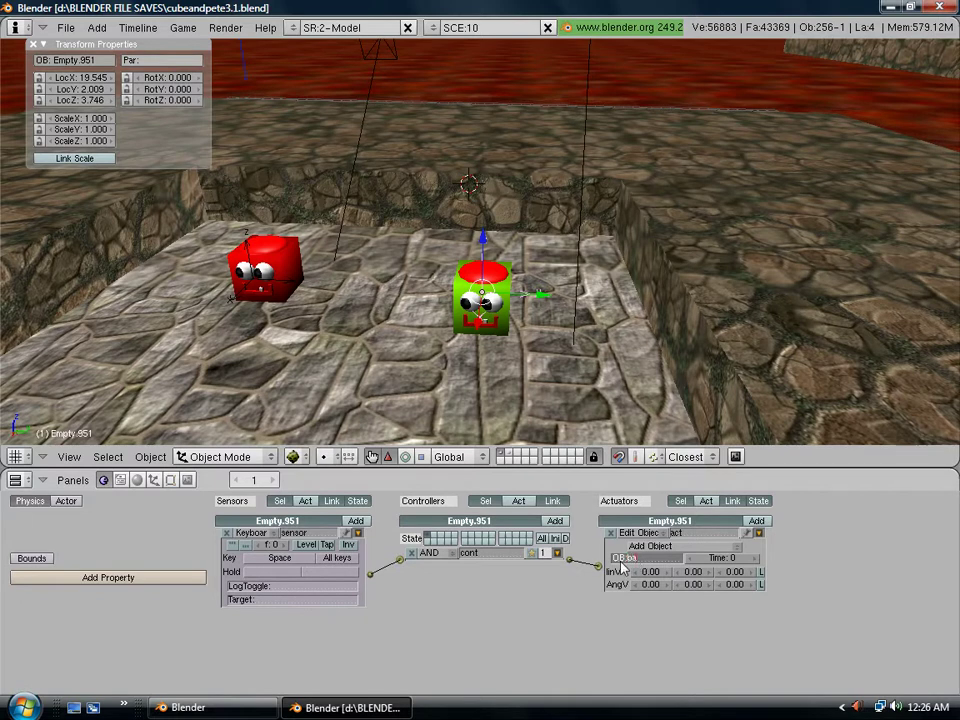
key(Return)
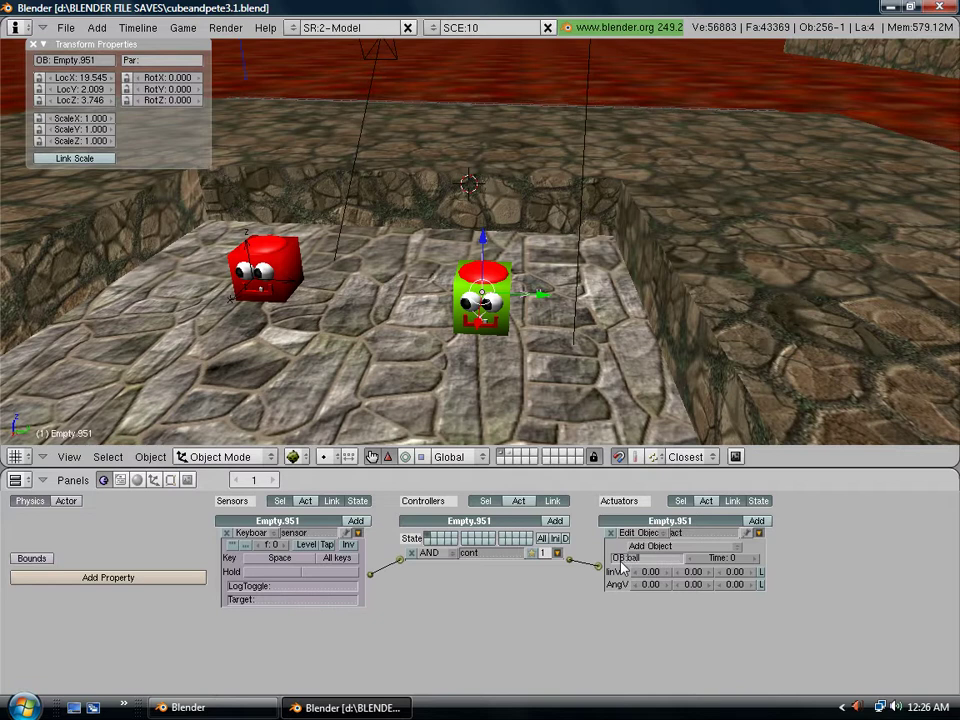
Set the Add Object actuator's Time to 300
click(734, 562)
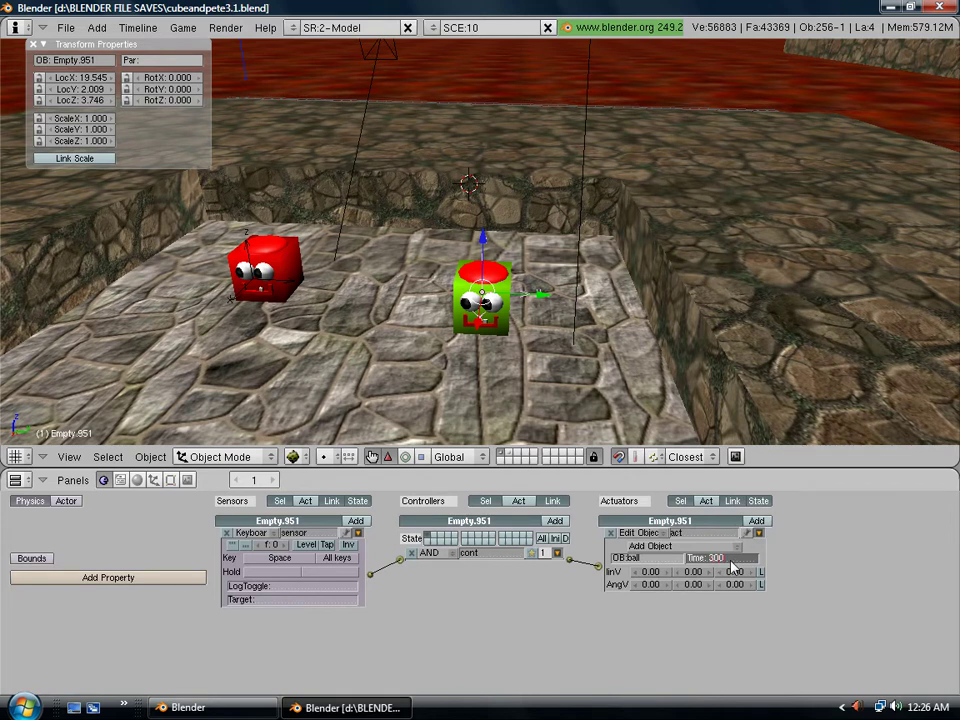
text(300)
key(Return)
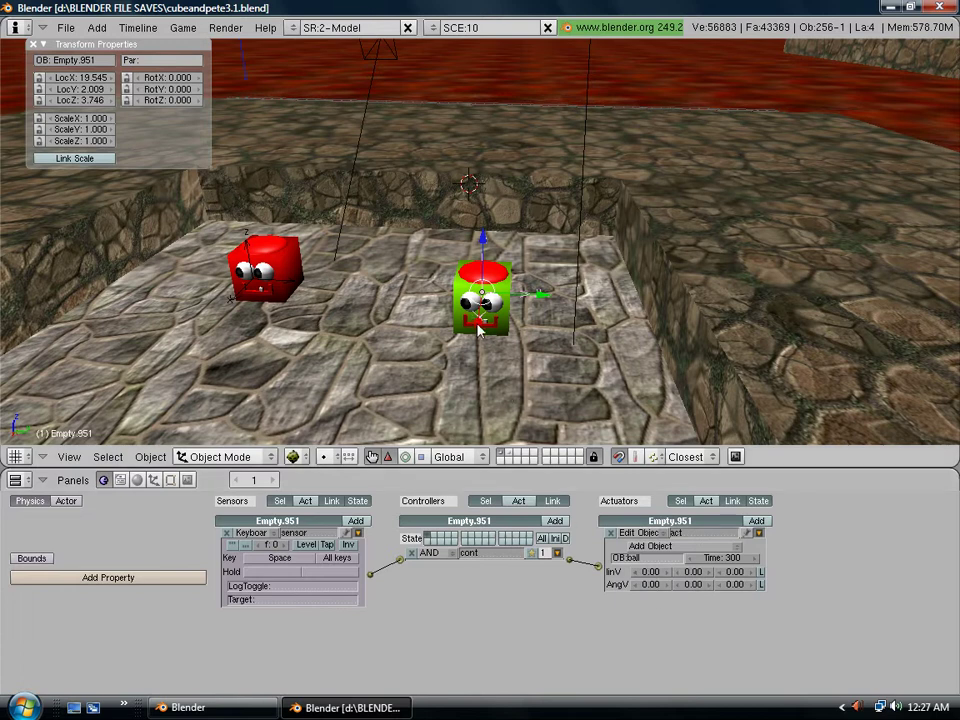
Set the Add Object actuator's linV X to 50 for each spawned ball
scroll(477, 350, up, 5)
scroll(476, 365, down, 4)
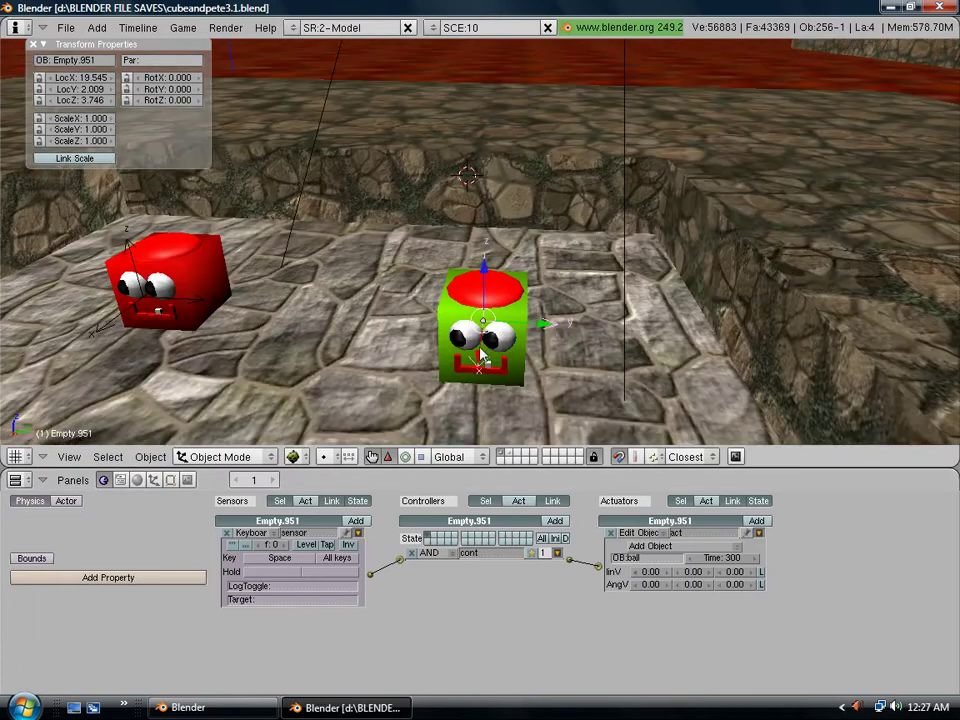
click(646, 573)
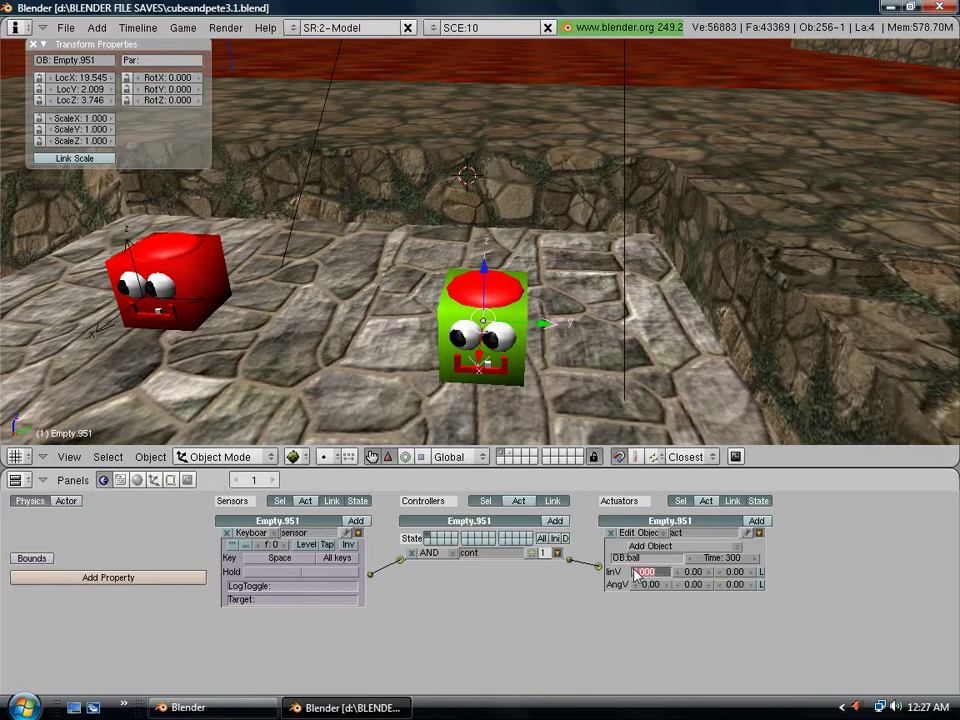
key(BackSpace)
text(50)
key(Return)
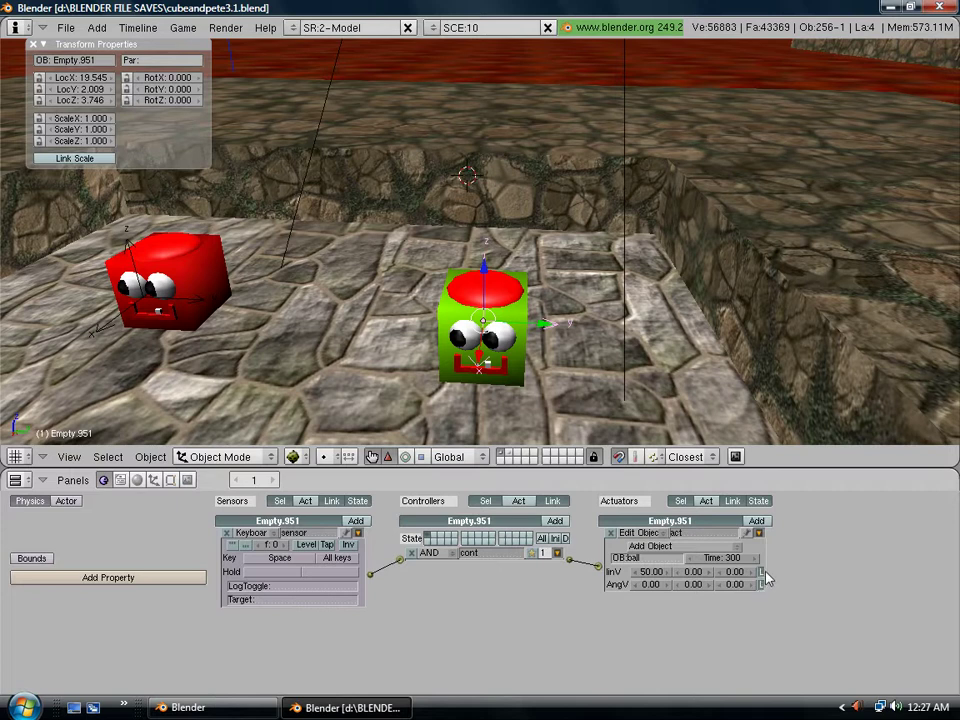
scroll(265, 335, down, 2)
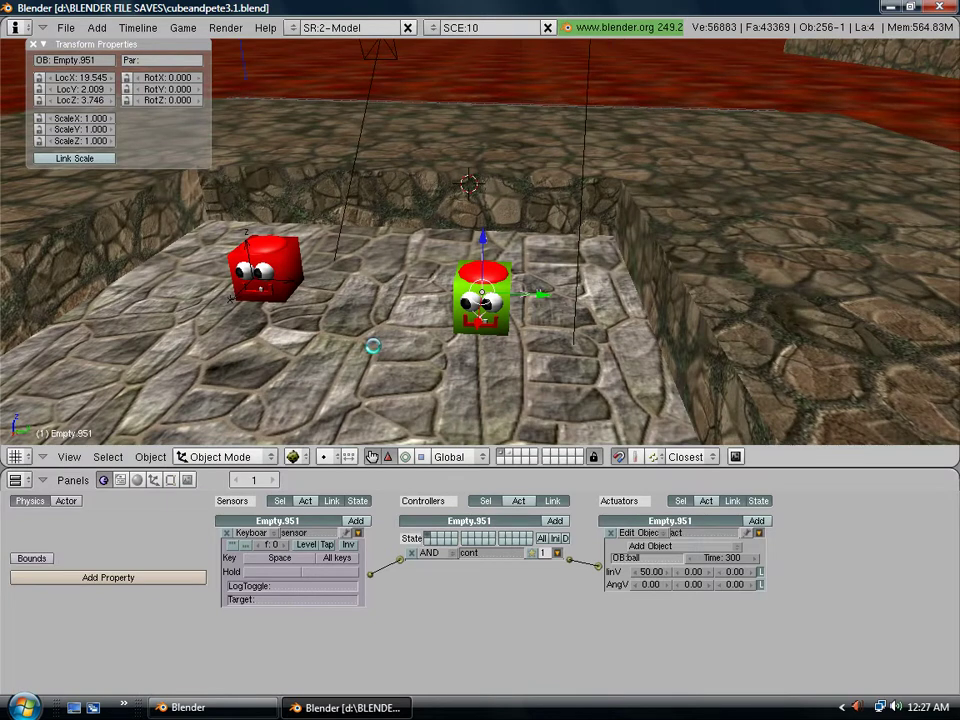
key(p)
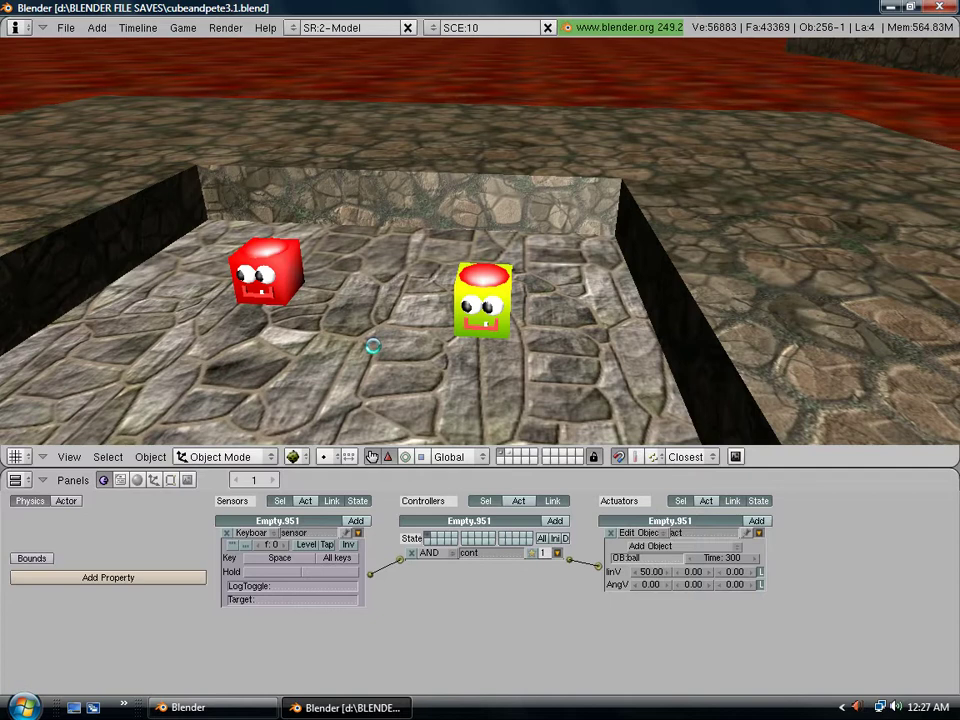
key(space)
key(Left)
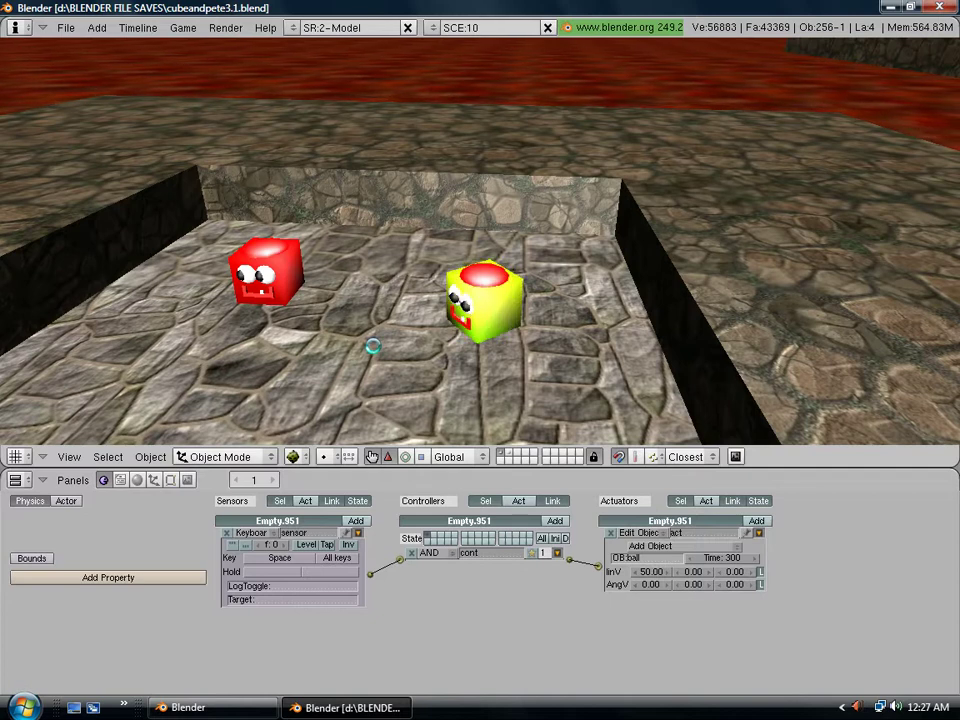
key(Right)
key(space)
key(space)
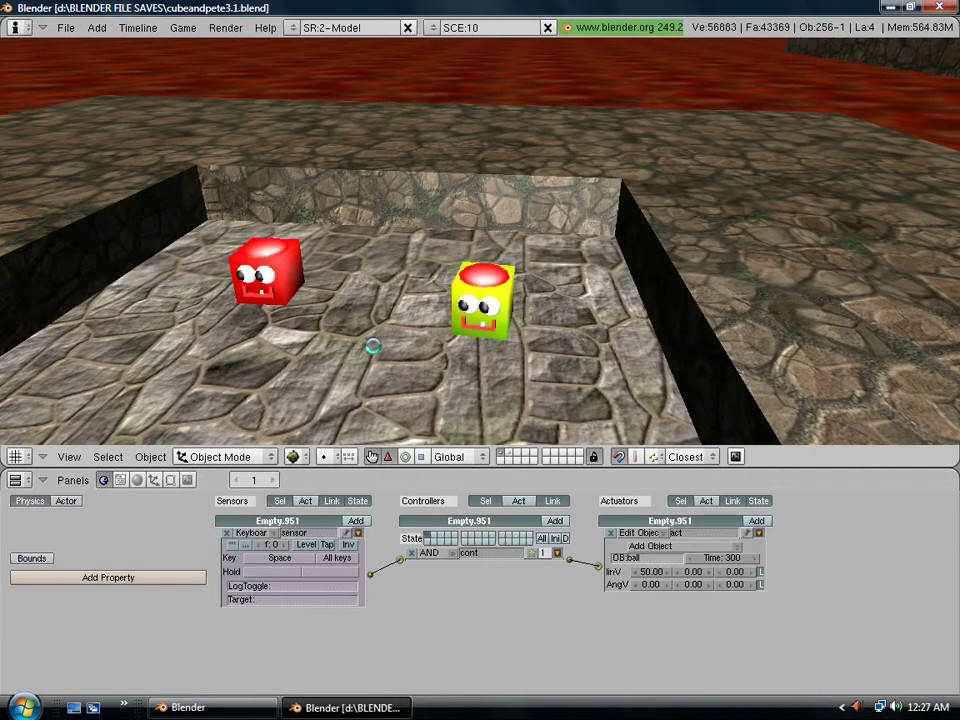
key(Escape)
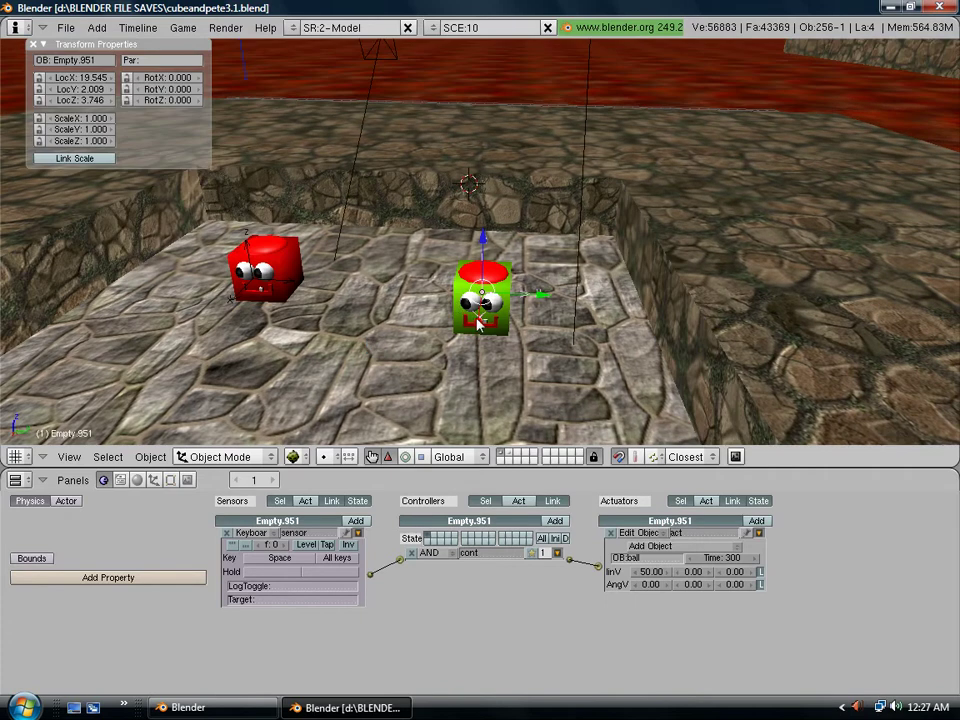
Nudge the empty a little along the X axis
scroll(483, 333, up, 2)
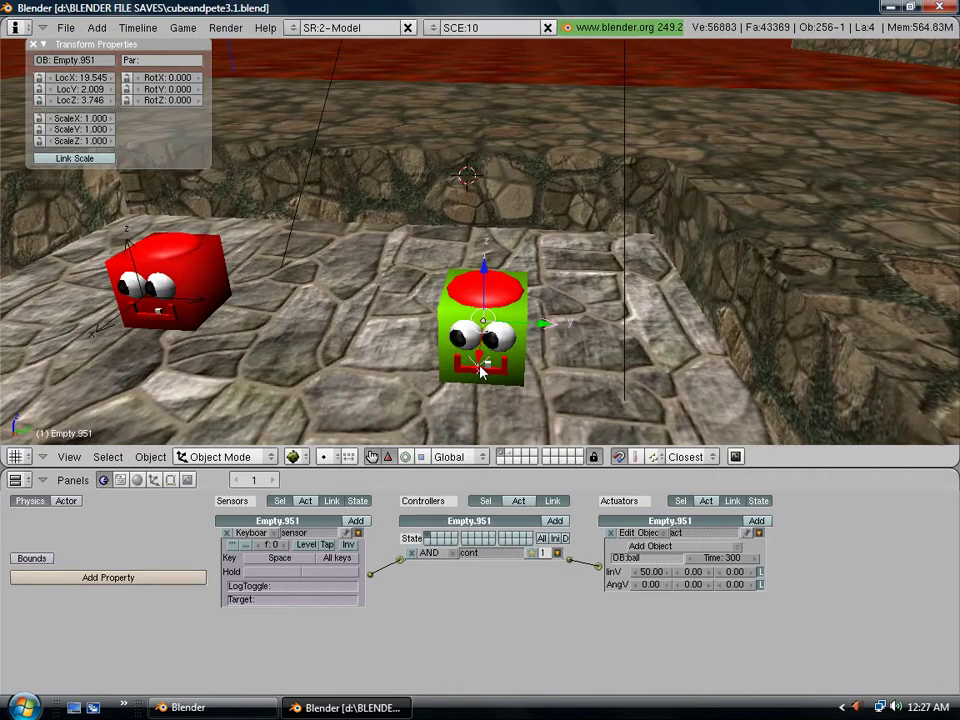
key(g)
key(x)
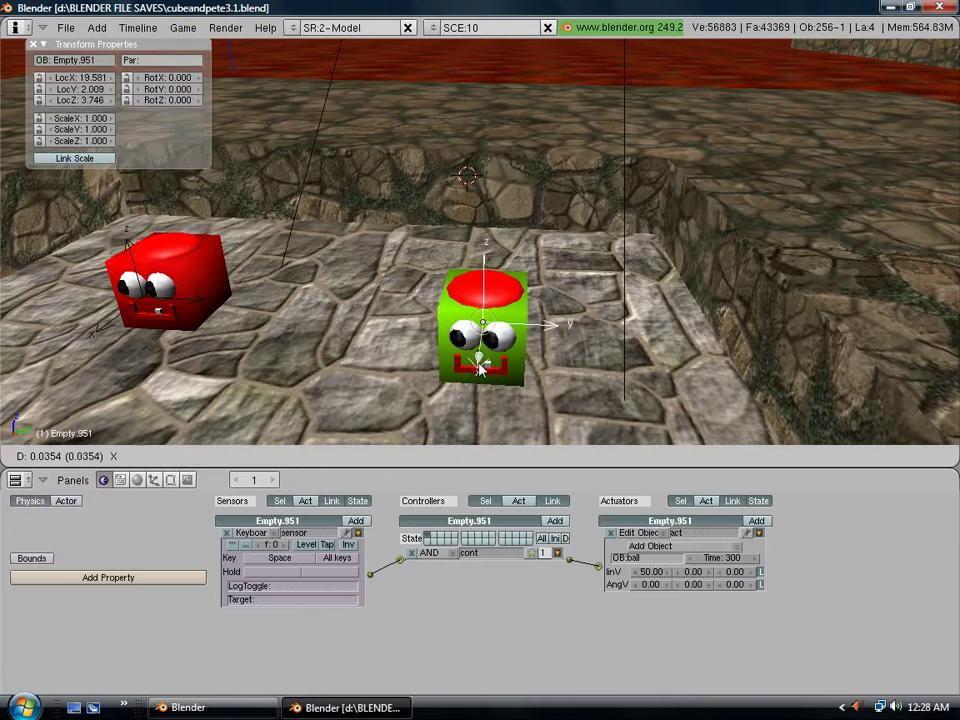
click(465, 380)
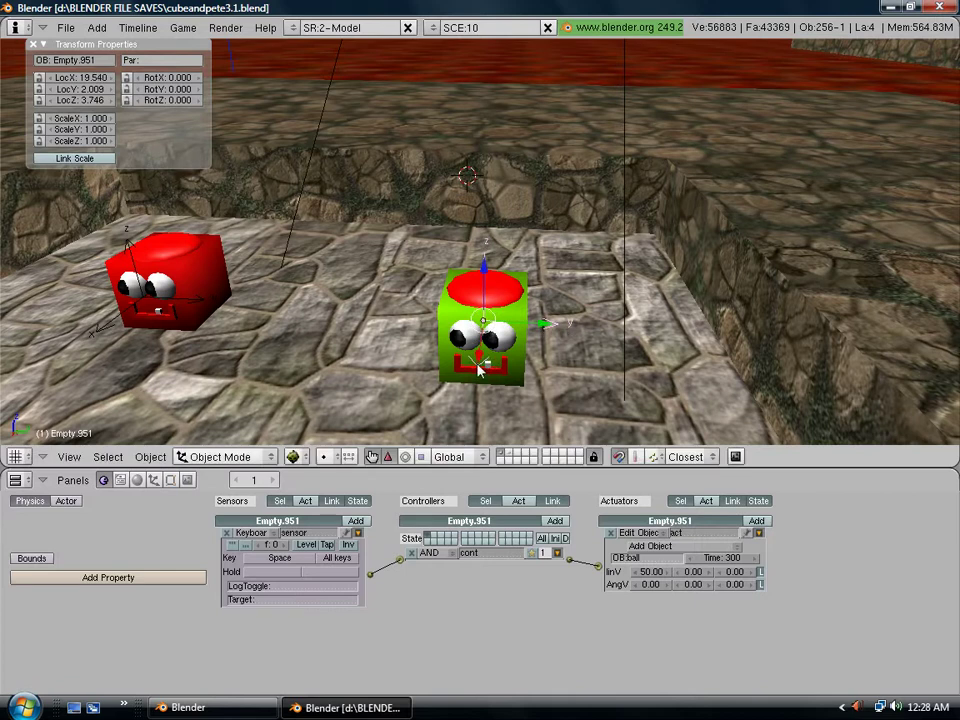
Parent the empty to the green cube with Make Parent
right_click(447, 316)
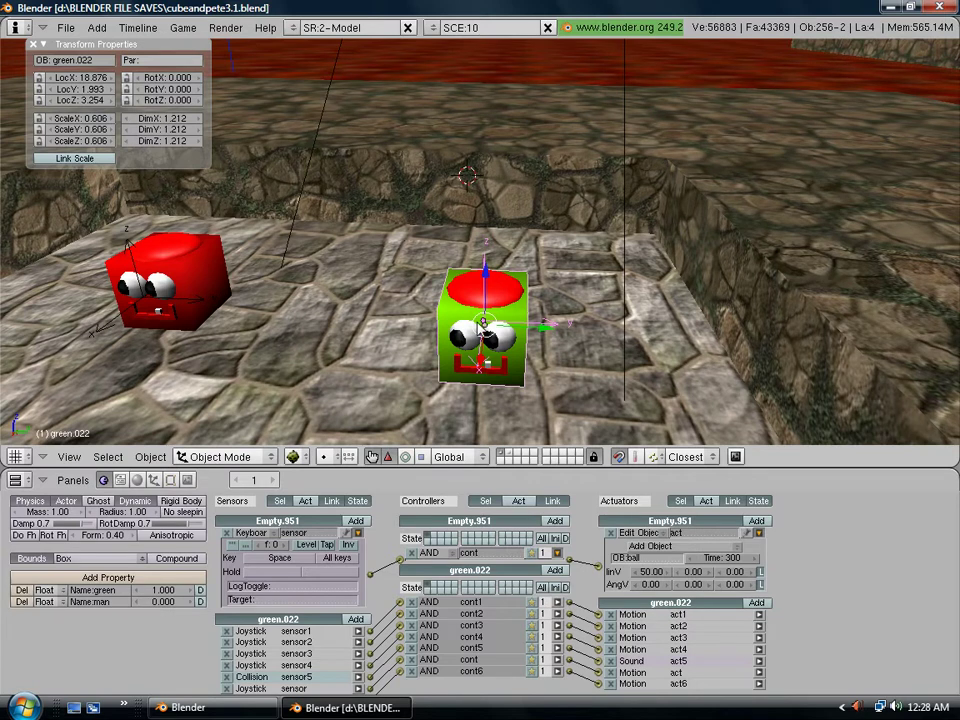
key(ctrl+p)
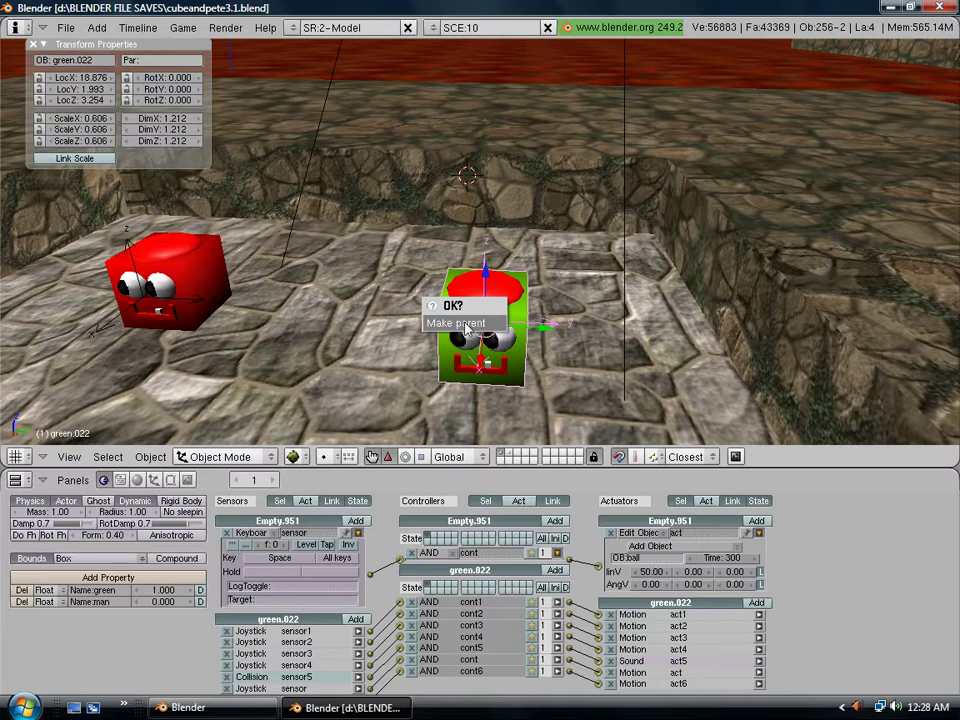
click(465, 324)
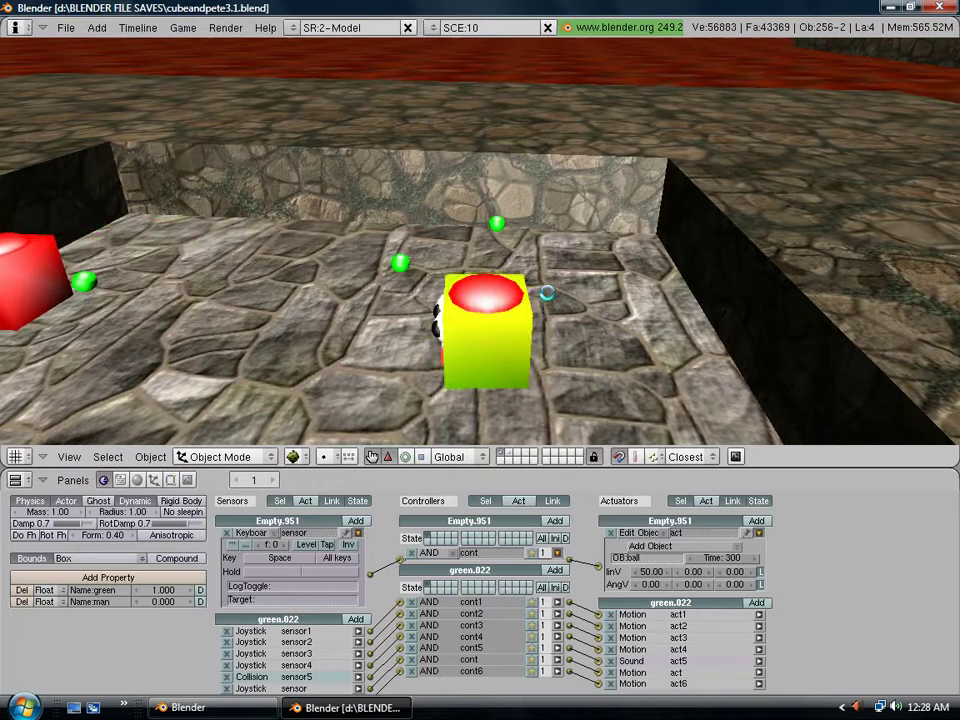
Stop the game, switch the 3D view to the scene camera, and start the game again
key(Escape)
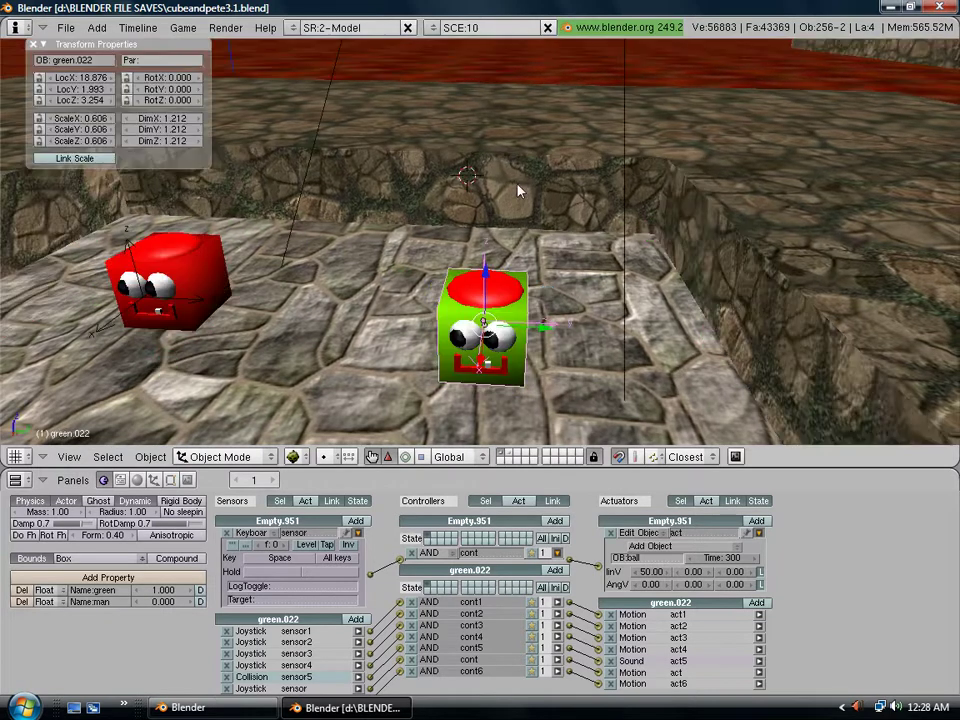
click(69, 456)
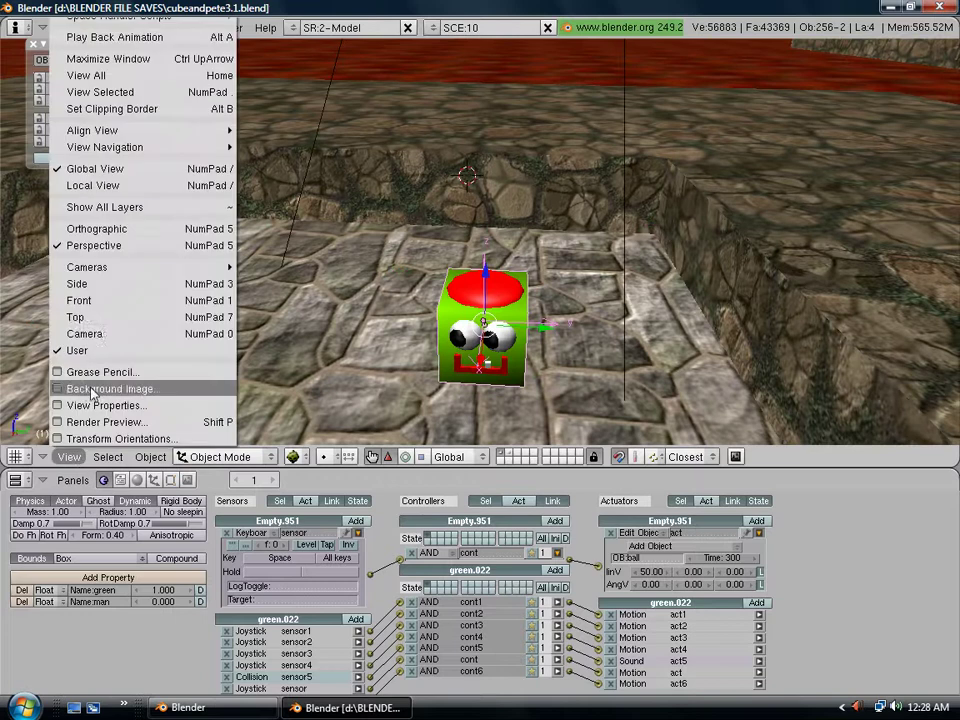
click(86, 334)
scroll(470, 318, up, 2)
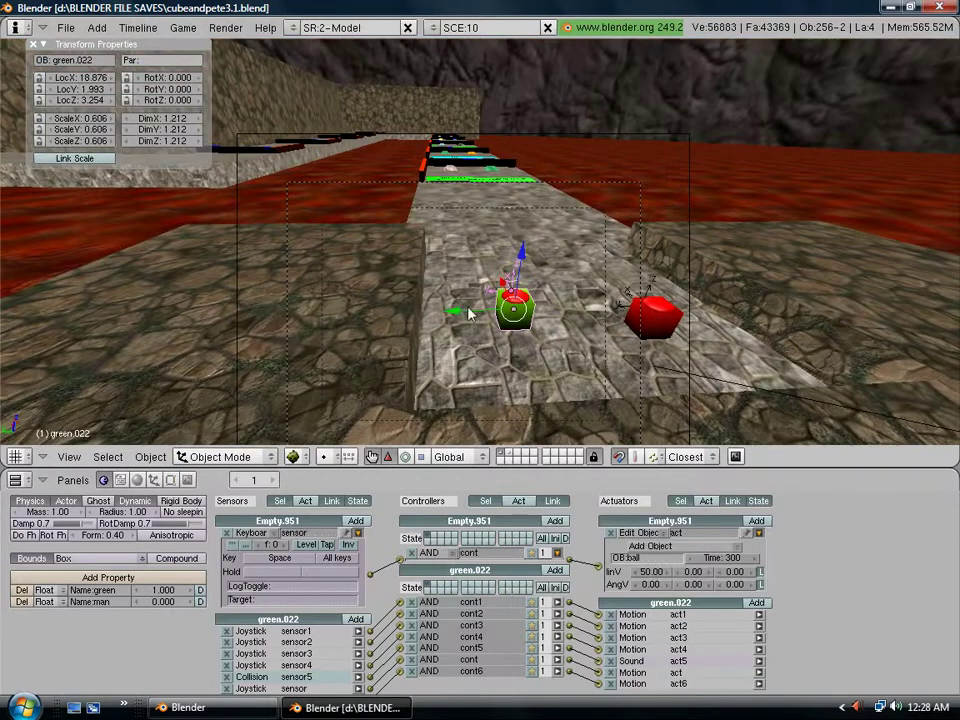
key(p)
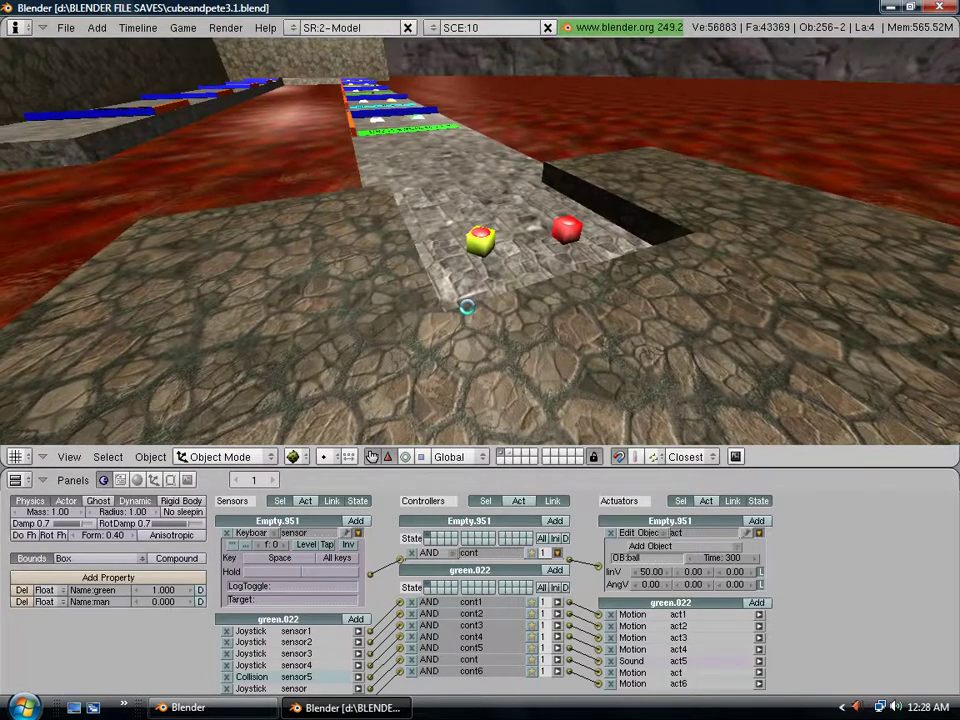